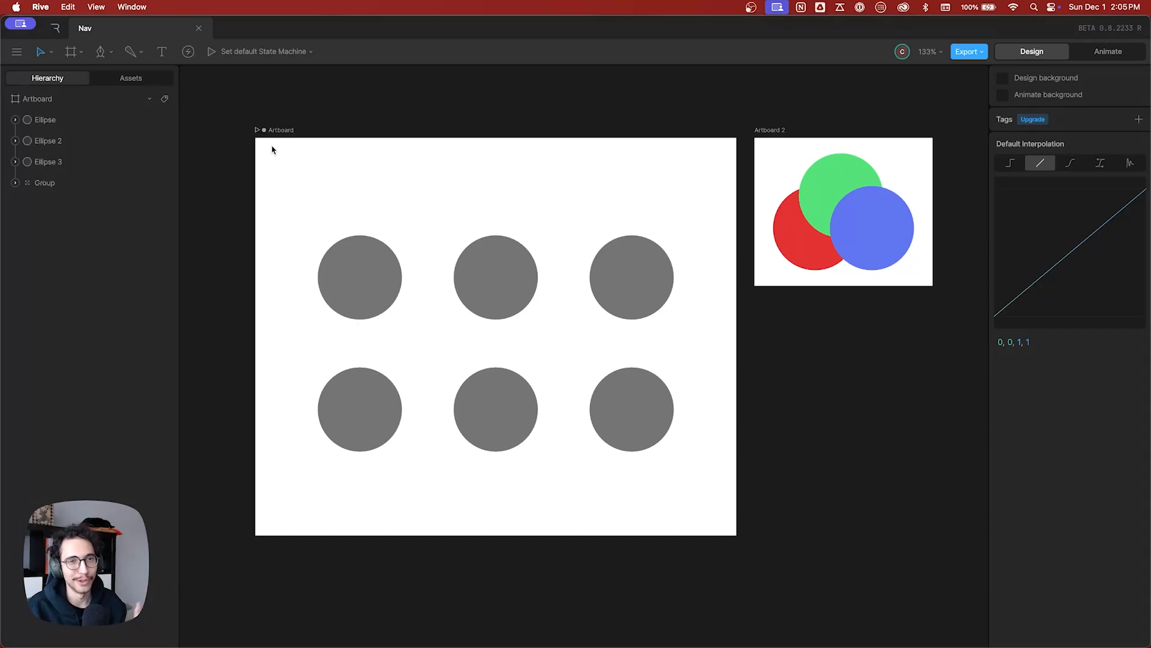
Switch to the Pen tool and return to the Select tool.
click(47, 54)
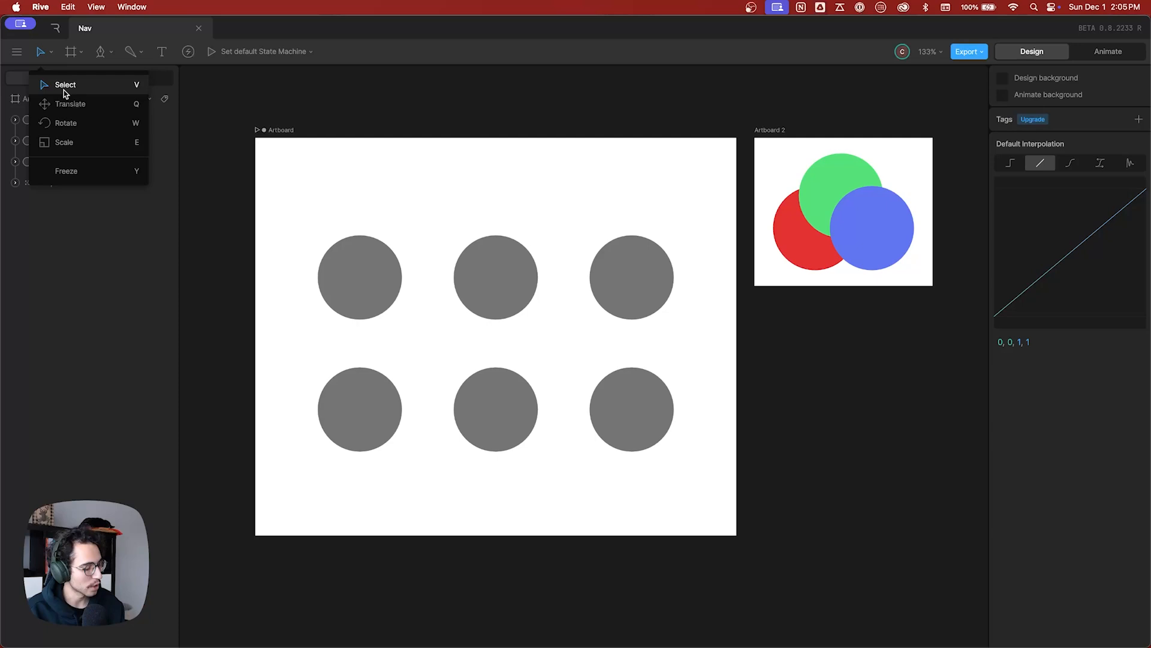
key(p)
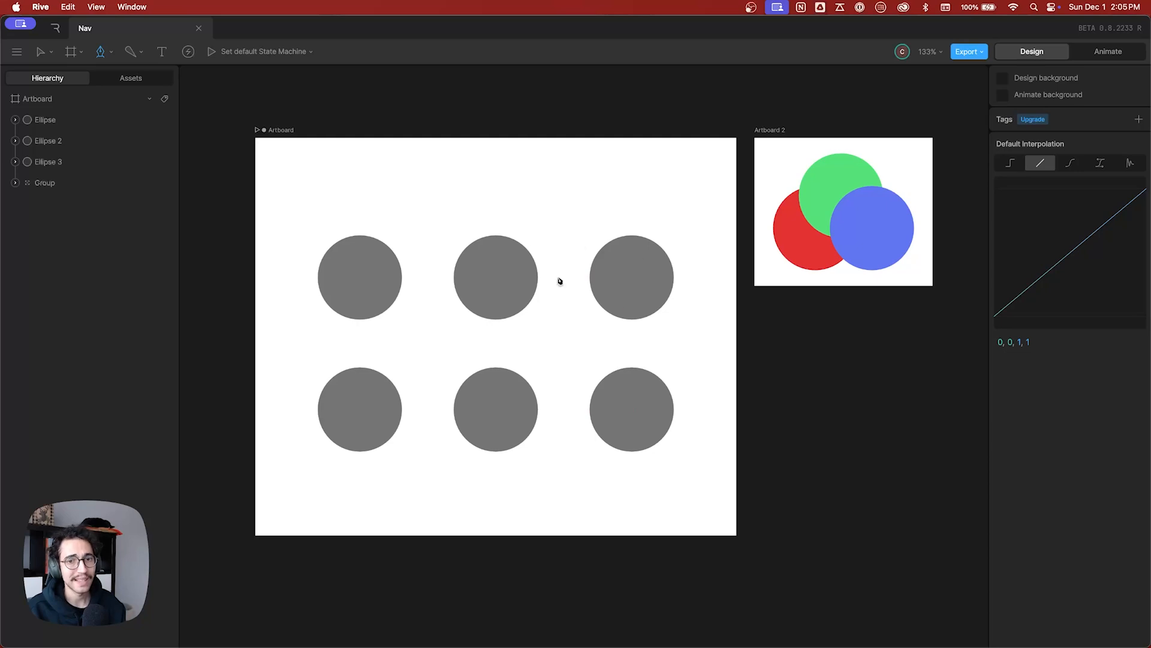
key(v)
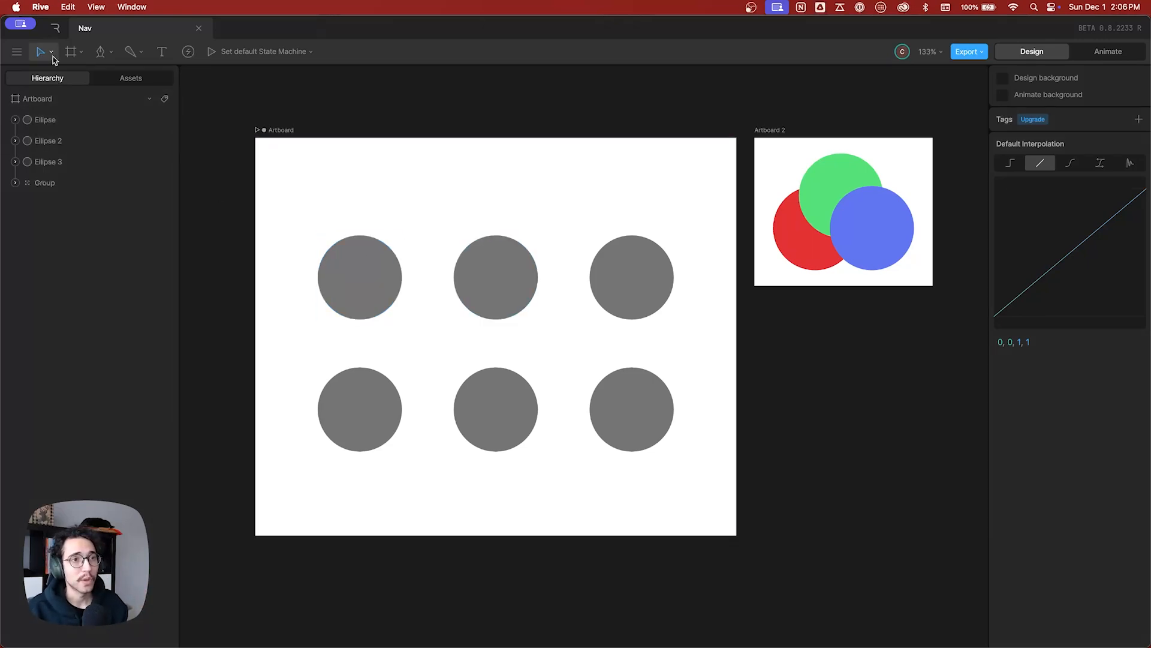
Select the three upper-row circles individually, and select the grouped lower row of circles.
click(360, 276)
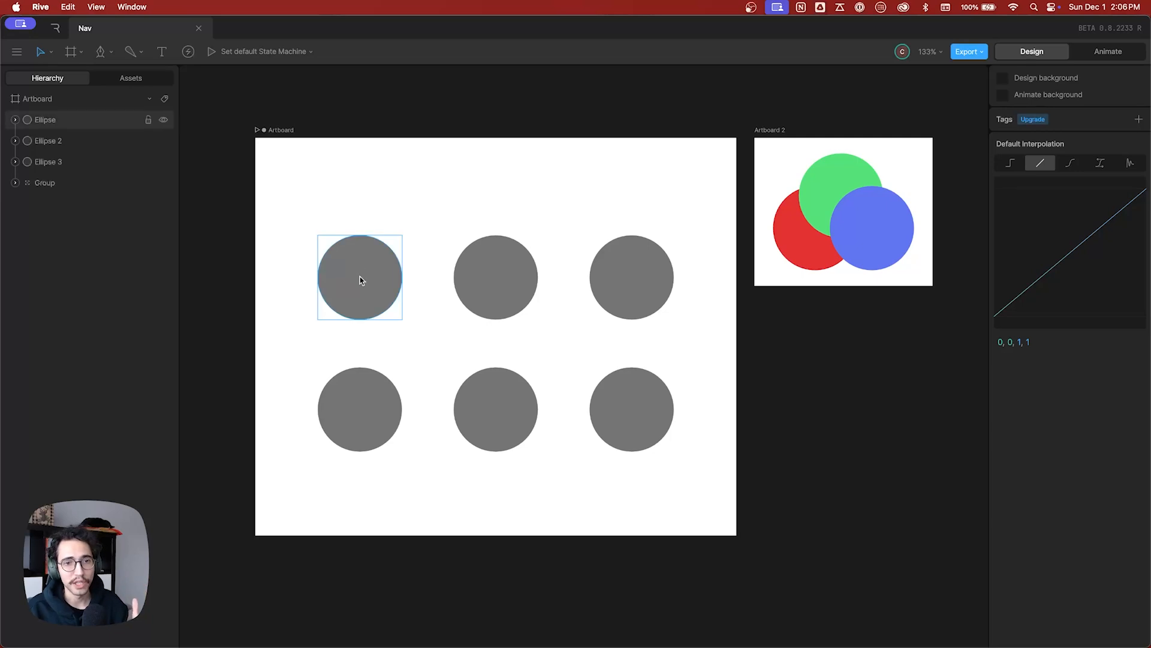
click(360, 280)
click(478, 294)
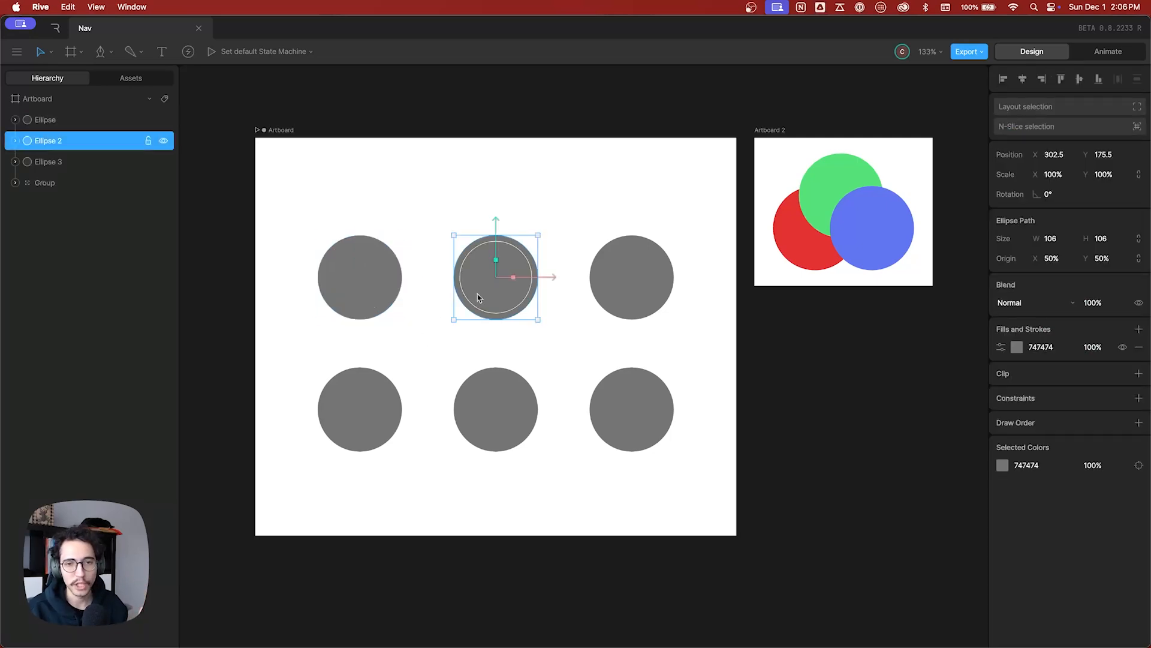
click(610, 297)
click(362, 280)
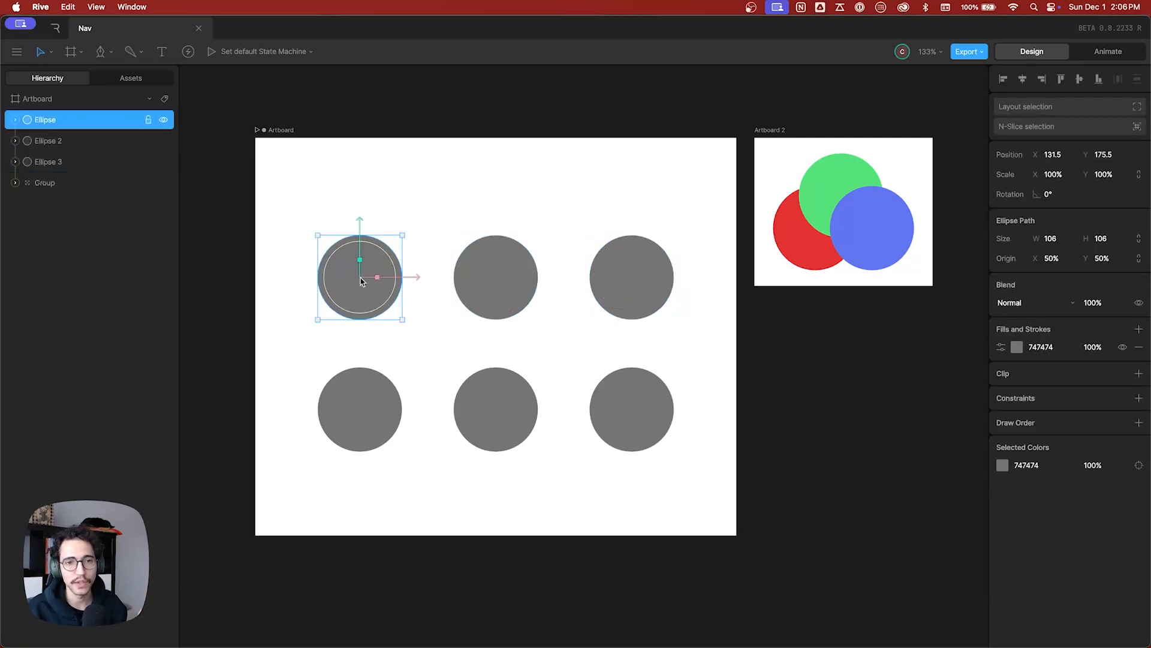
click(507, 283)
click(625, 285)
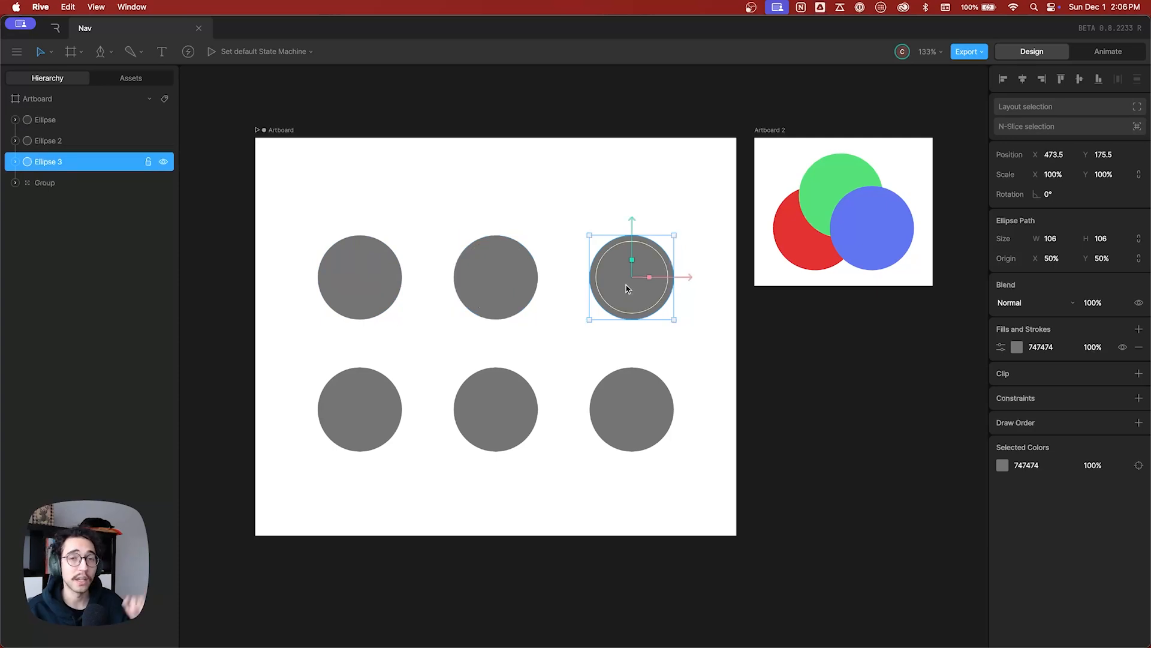
click(496, 403)
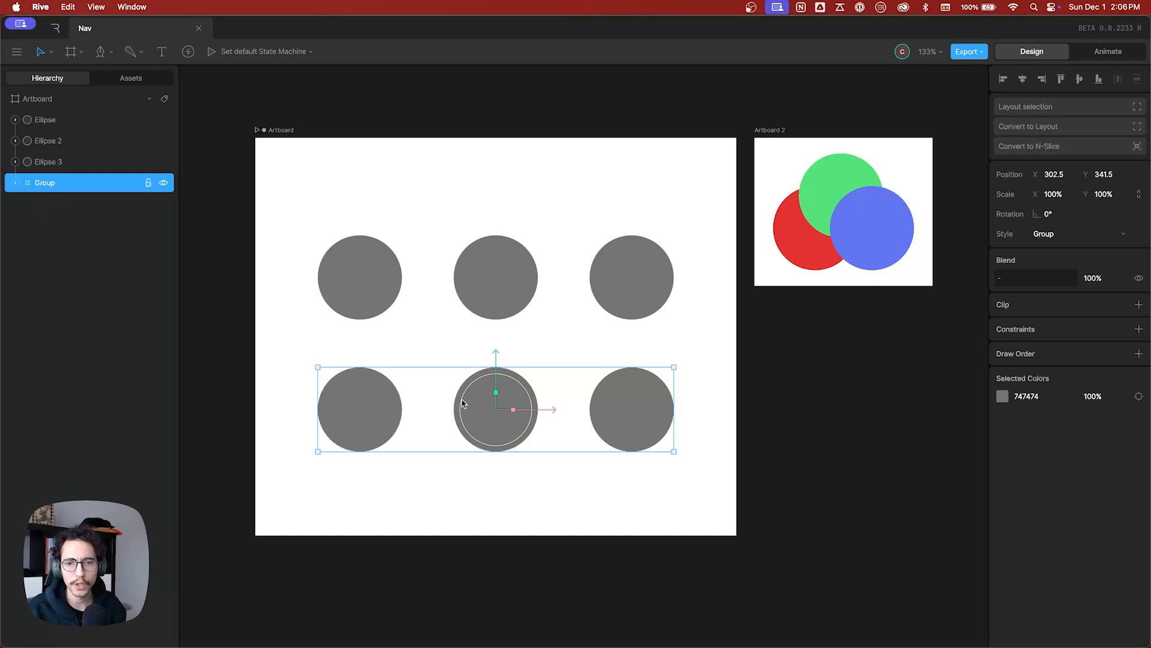
Select the coloured circle group in Artboard 2, and select the two artboards alternately, ending on the large Artboard.
click(815, 236)
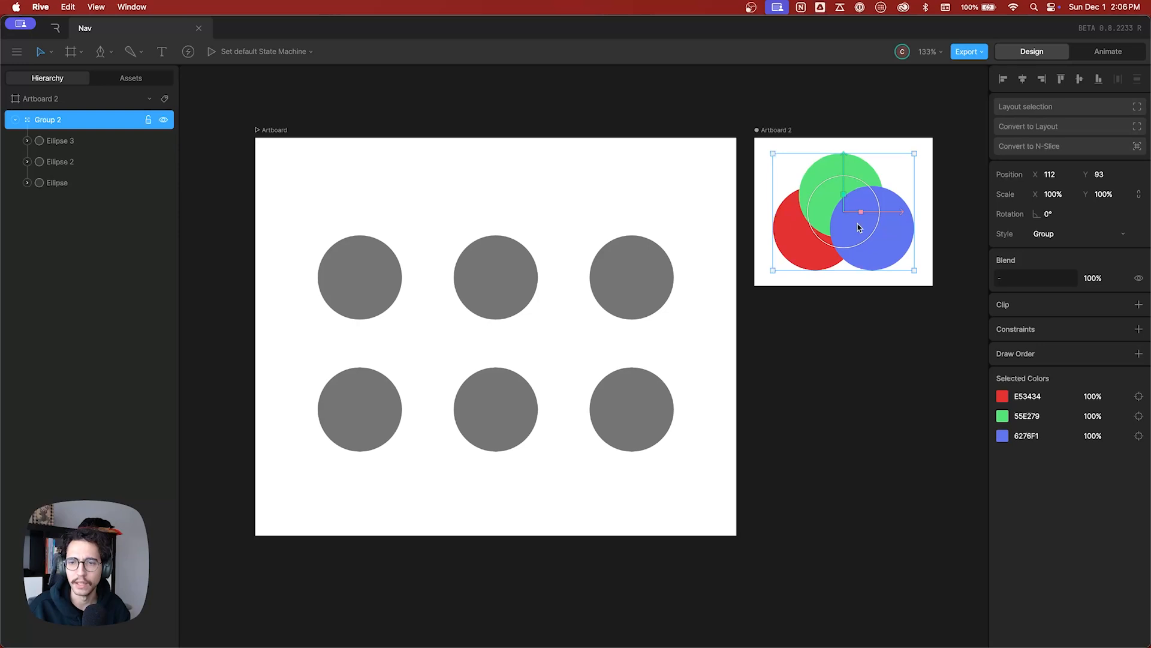
click(274, 131)
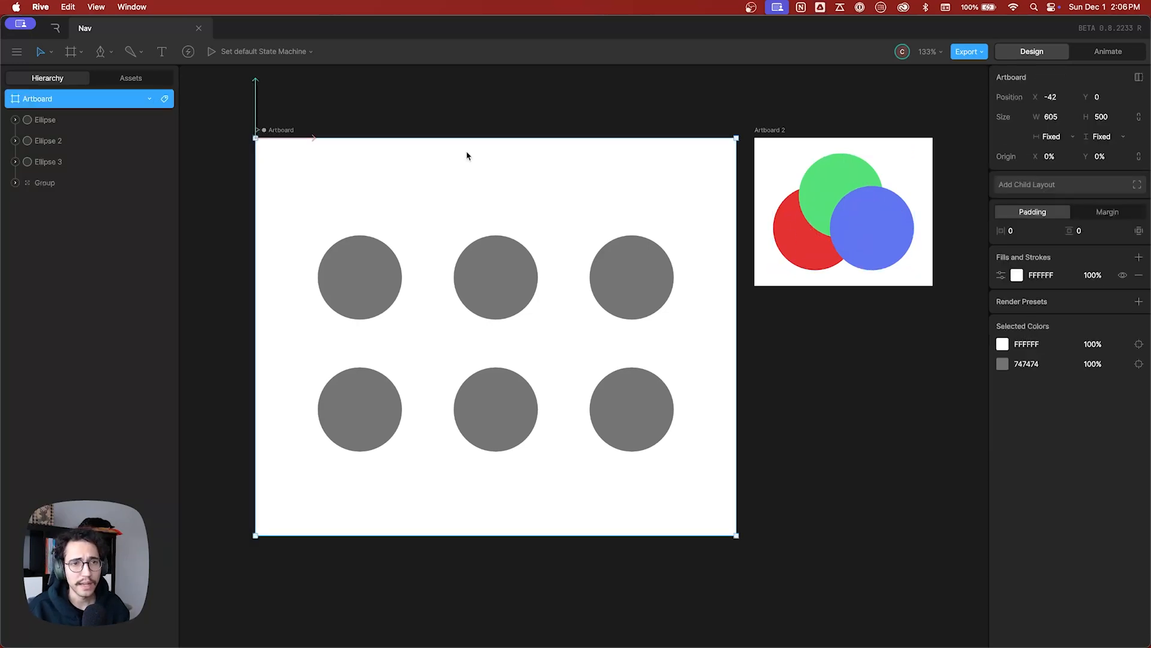
click(769, 131)
click(279, 131)
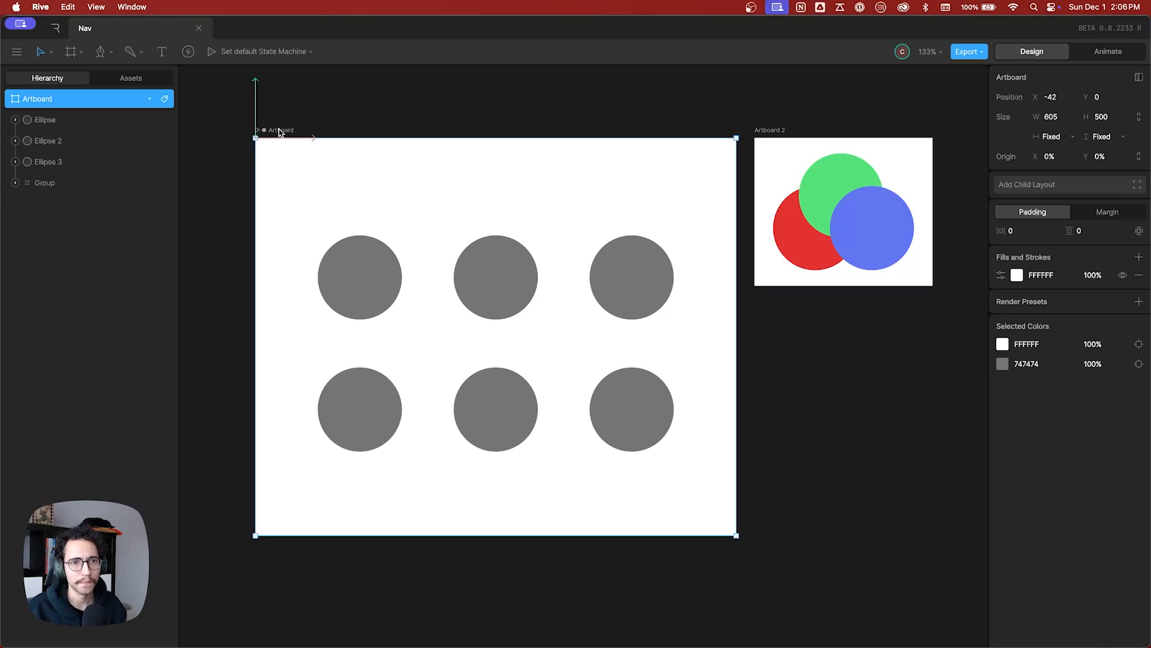
Select and deselect the first upper-row circle, and pick all three upper circles one at a time before clearing the selection.
click(362, 267)
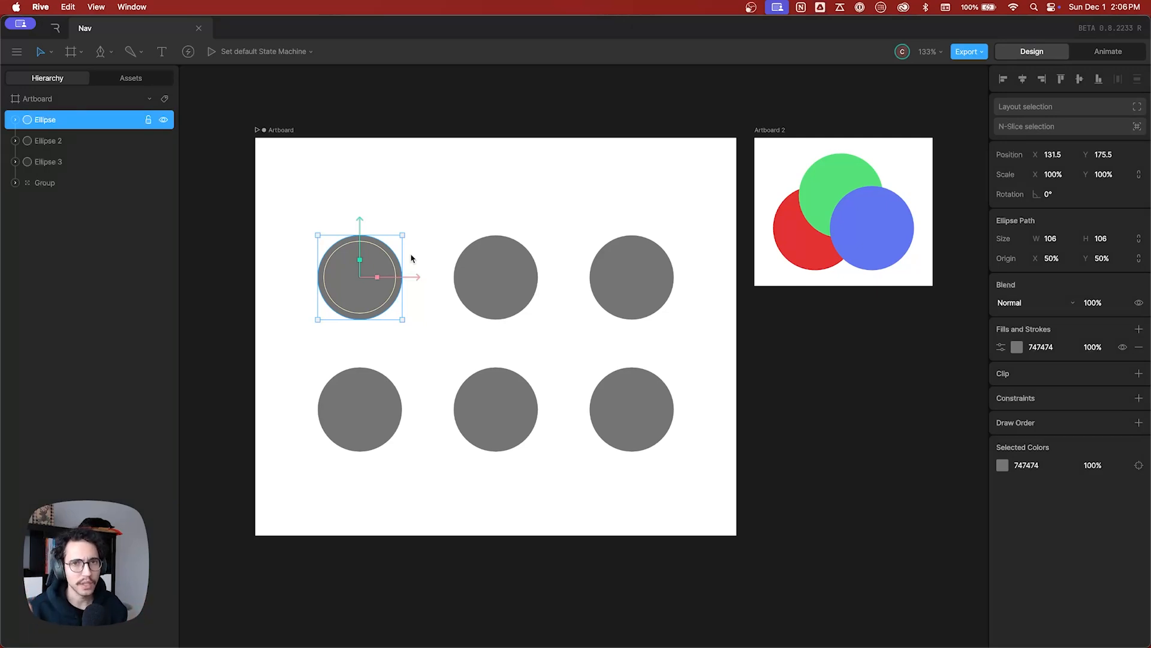
click(411, 218)
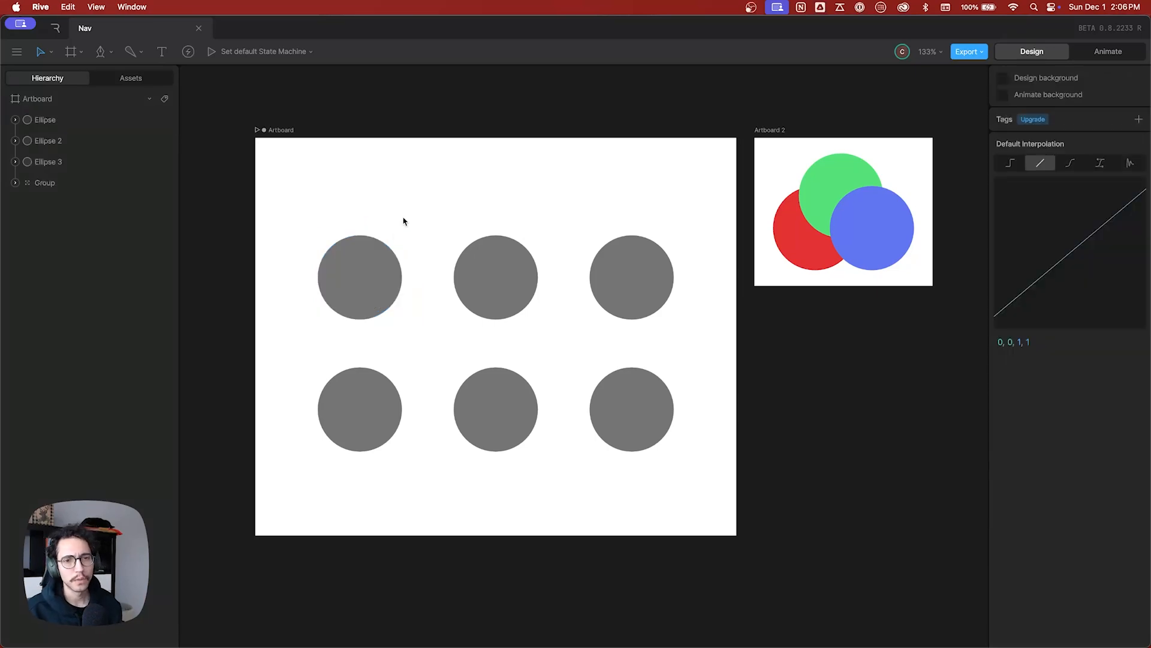
click(377, 275)
click(506, 281)
click(623, 278)
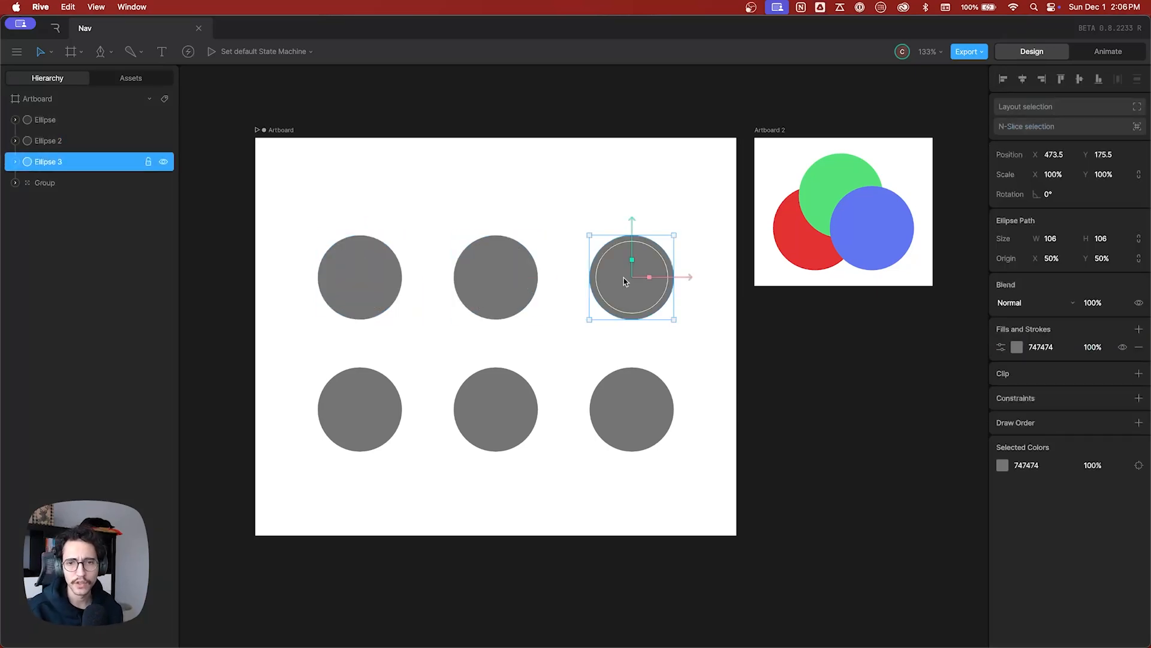
click(413, 200)
Build a multiple selection from the three upper-row circles and the lower-row group.
drag(272, 186, 313, 289)
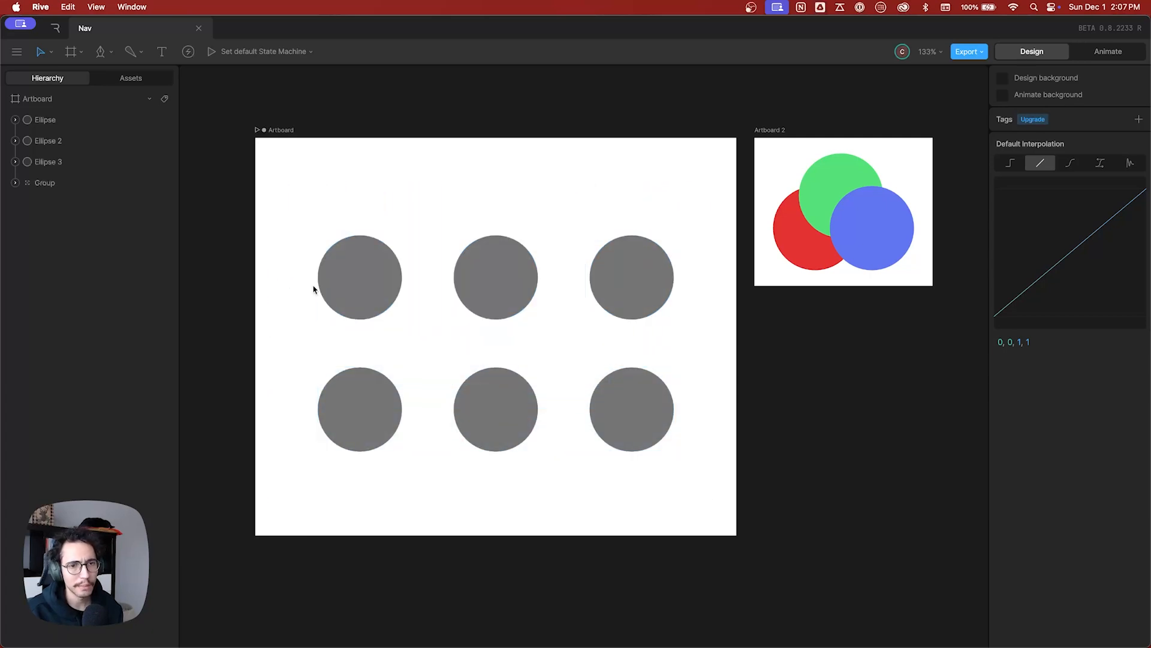
click(363, 300)
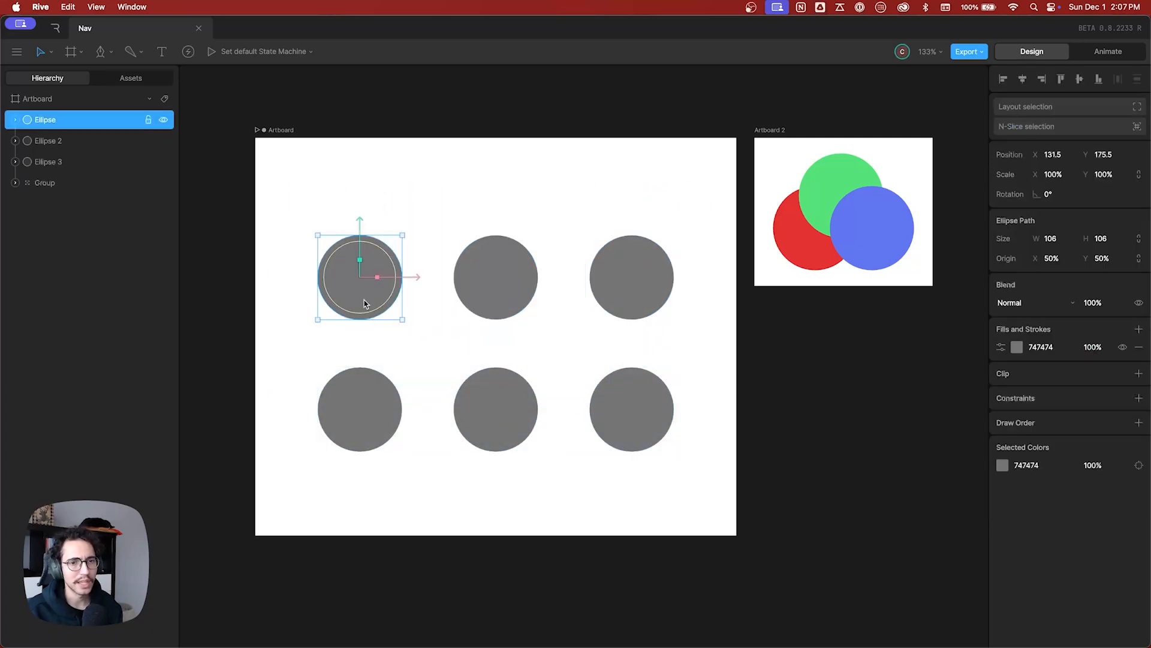
shift+click(484, 301)
shift+click(622, 302)
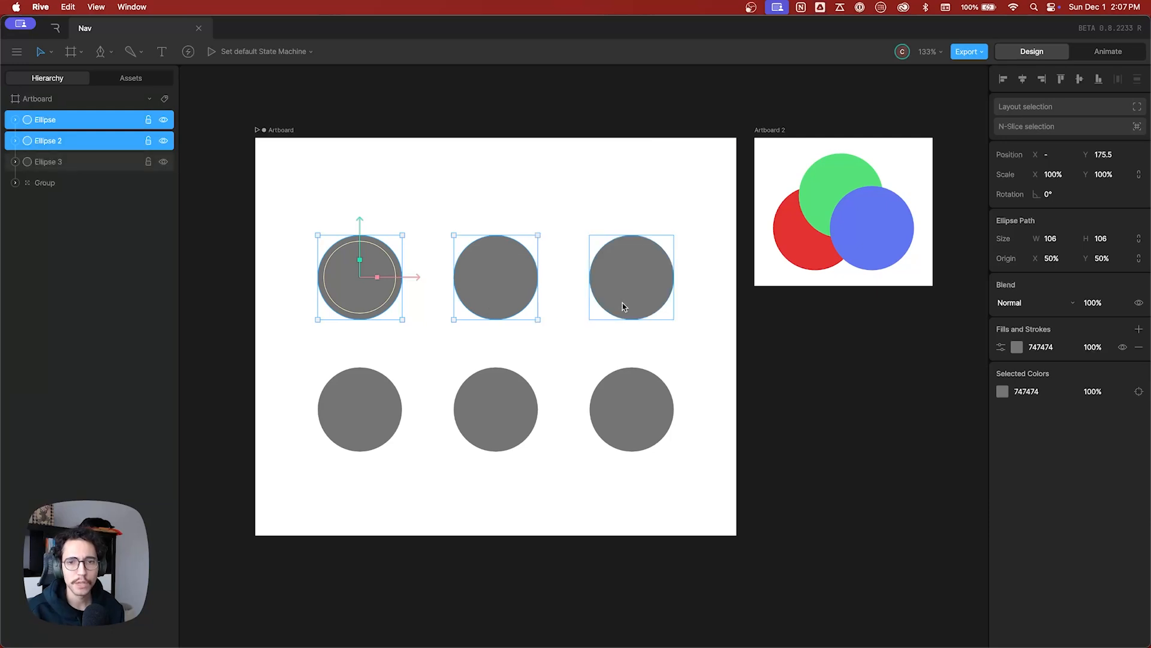
shift+click(473, 375)
Remove the middle and right upper circles and the lower-row group from the multiple selection, and deselect everything.
shift+click(517, 310)
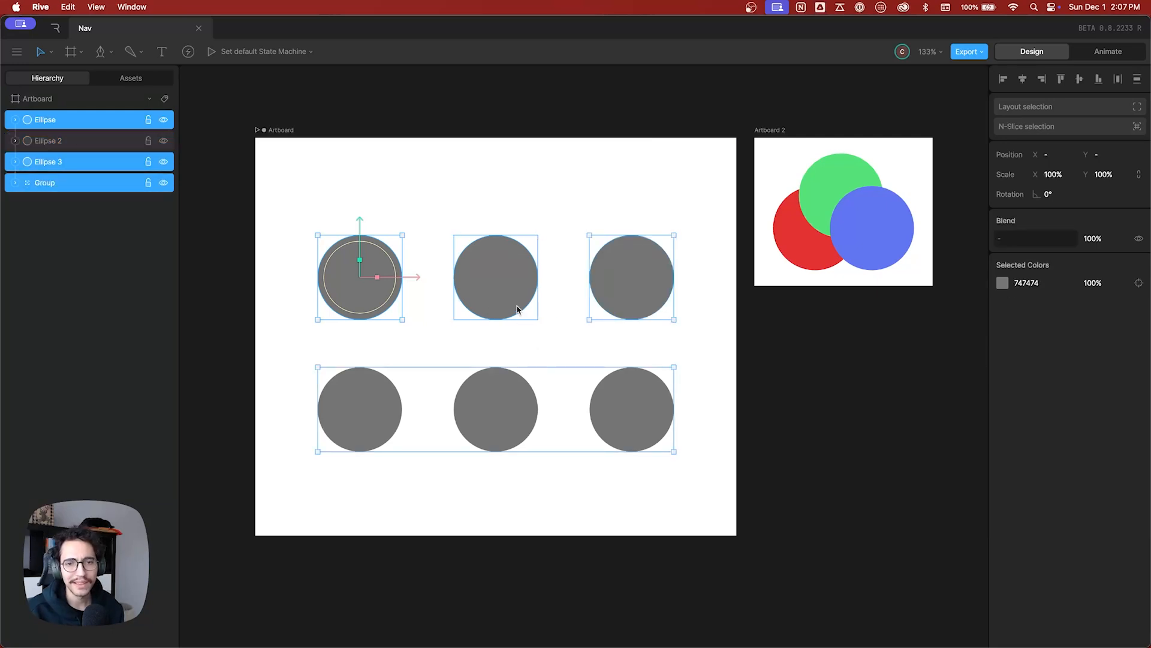
shift+click(640, 297)
shift+click(641, 398)
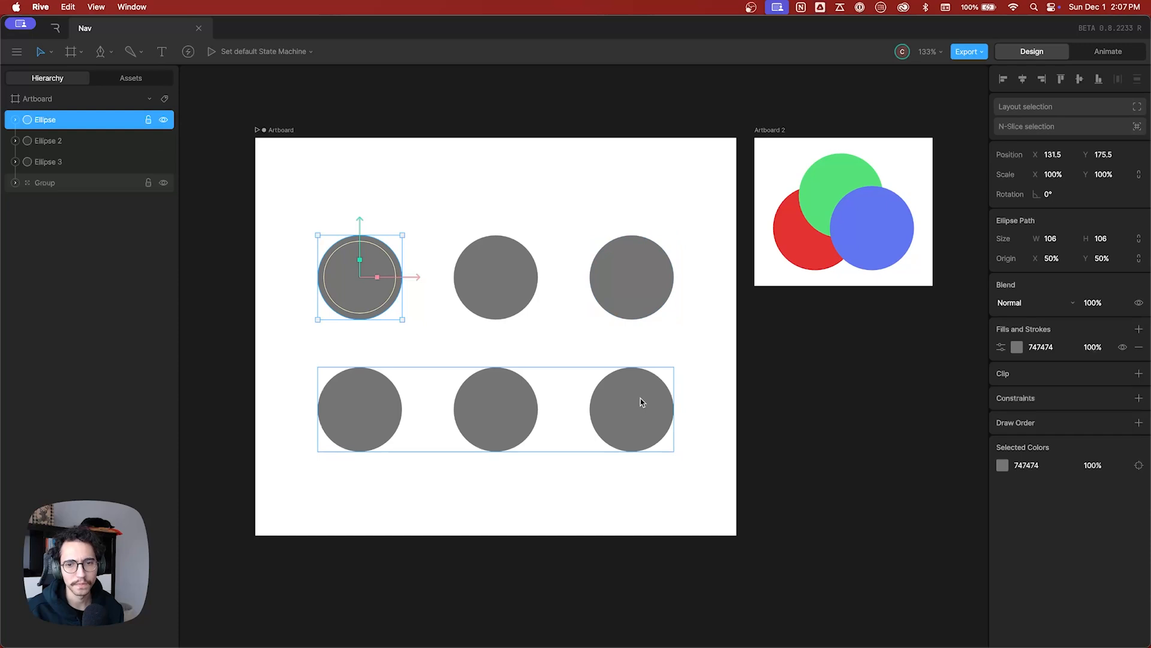
click(516, 528)
Select the lower-row group and expand it in the hierarchy to list its child ellipses.
click(498, 422)
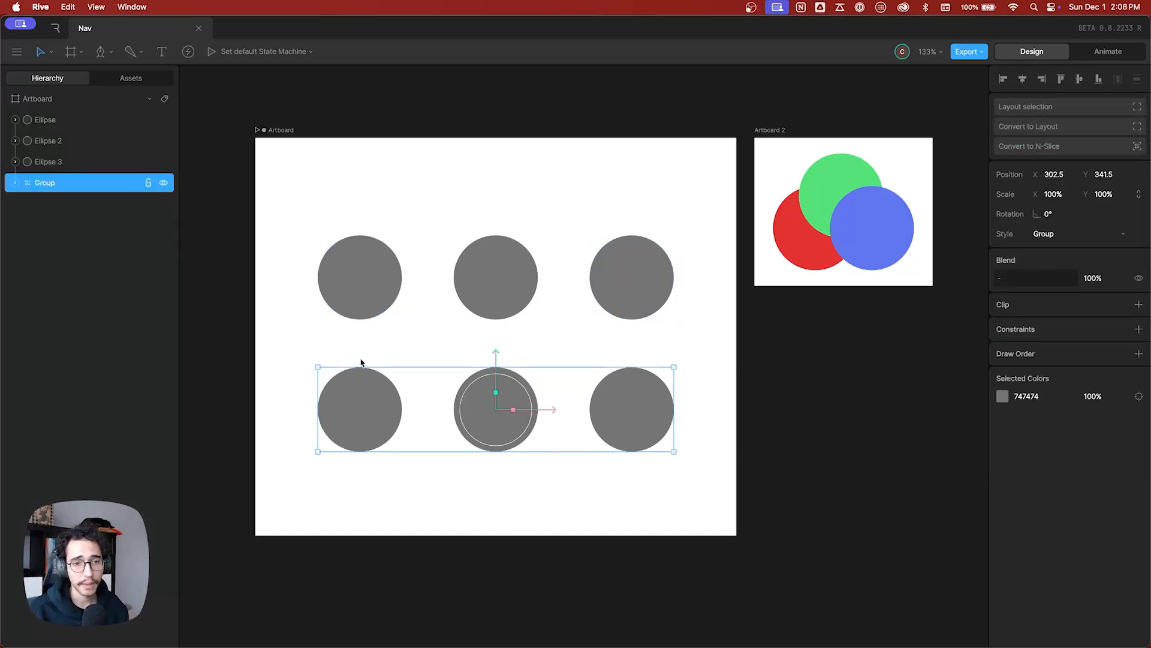
click(360, 411)
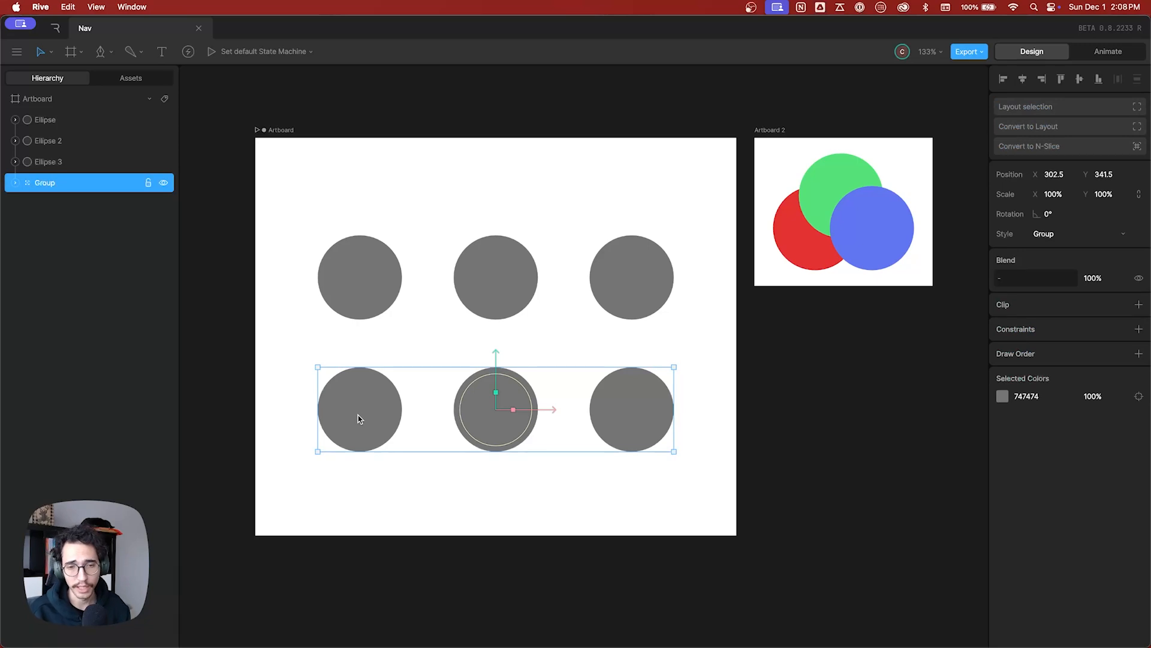
click(15, 184)
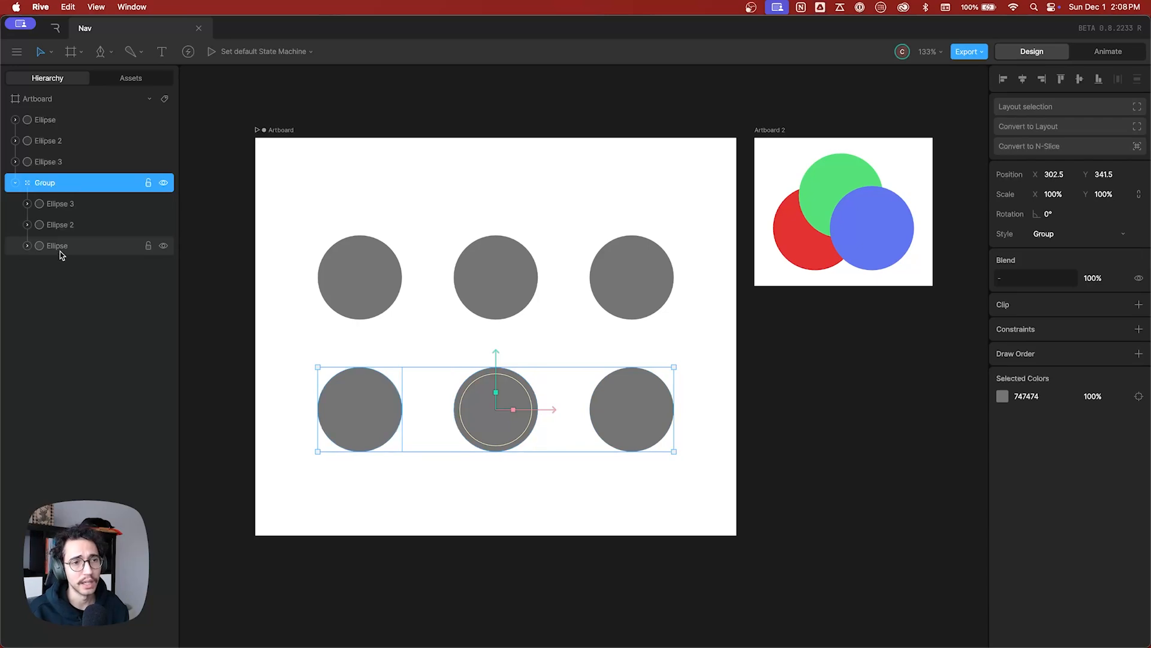
Step the selection down through the group's child ellipses and back up to Ellipse 3, and collapse the group with nothing selected.
key(Down)
key(Down)
key(Down)
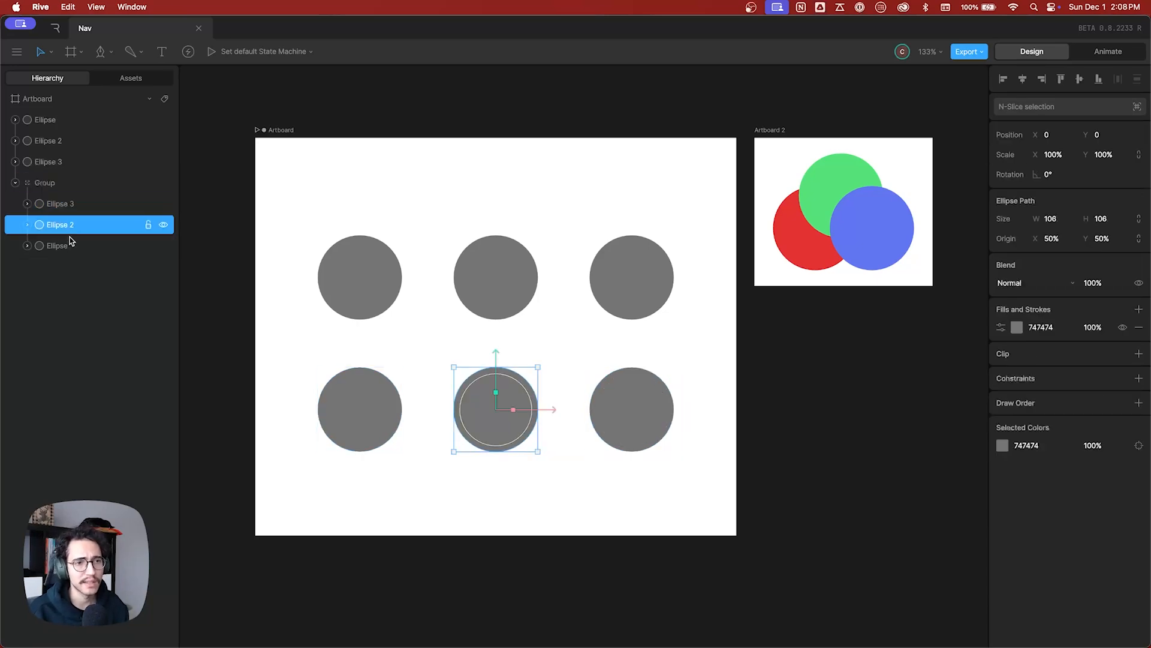
key(Up)
key(Up)
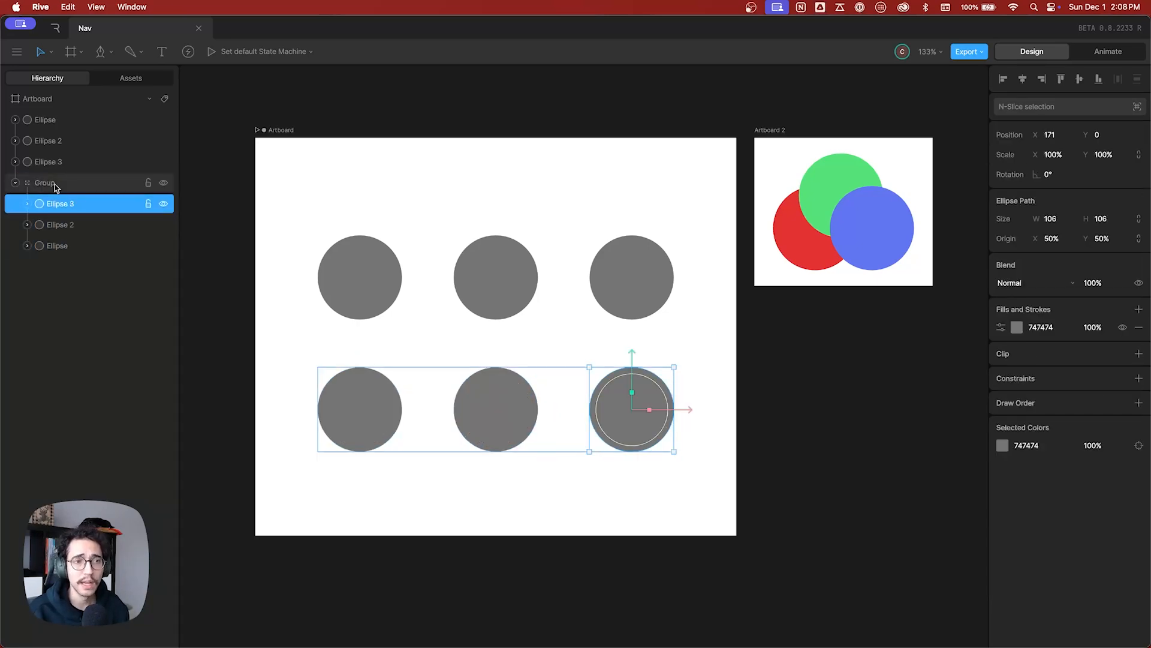
click(15, 183)
click(327, 188)
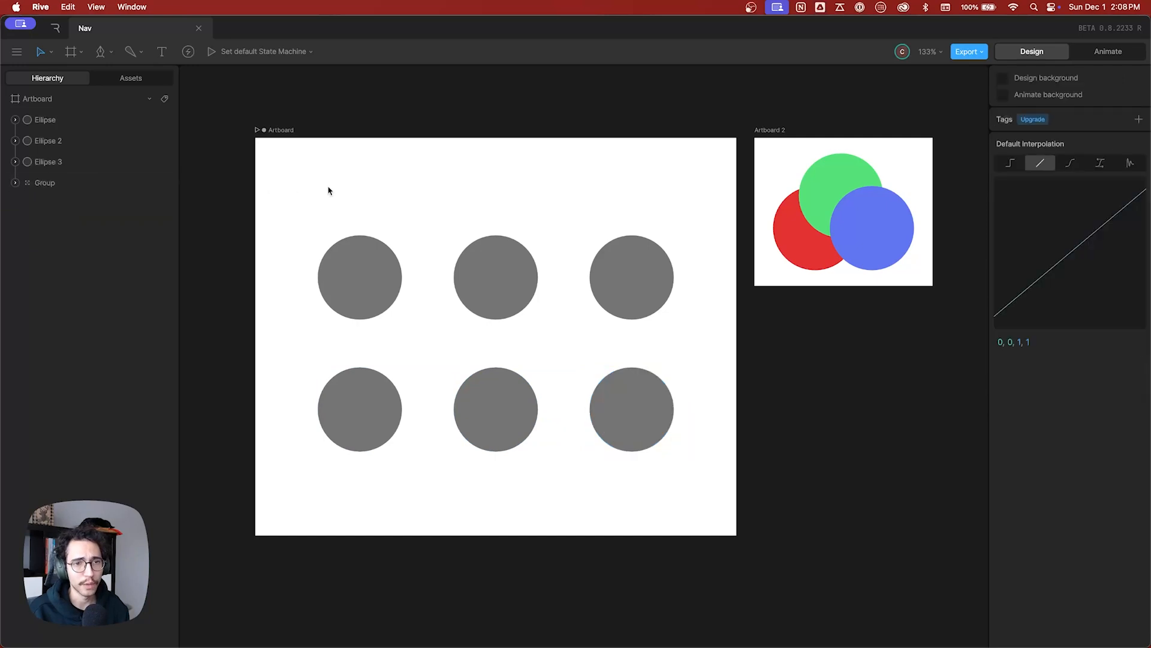
Enter the lower-row group from the canvas and select its left, middle and right circles individually.
click(355, 419)
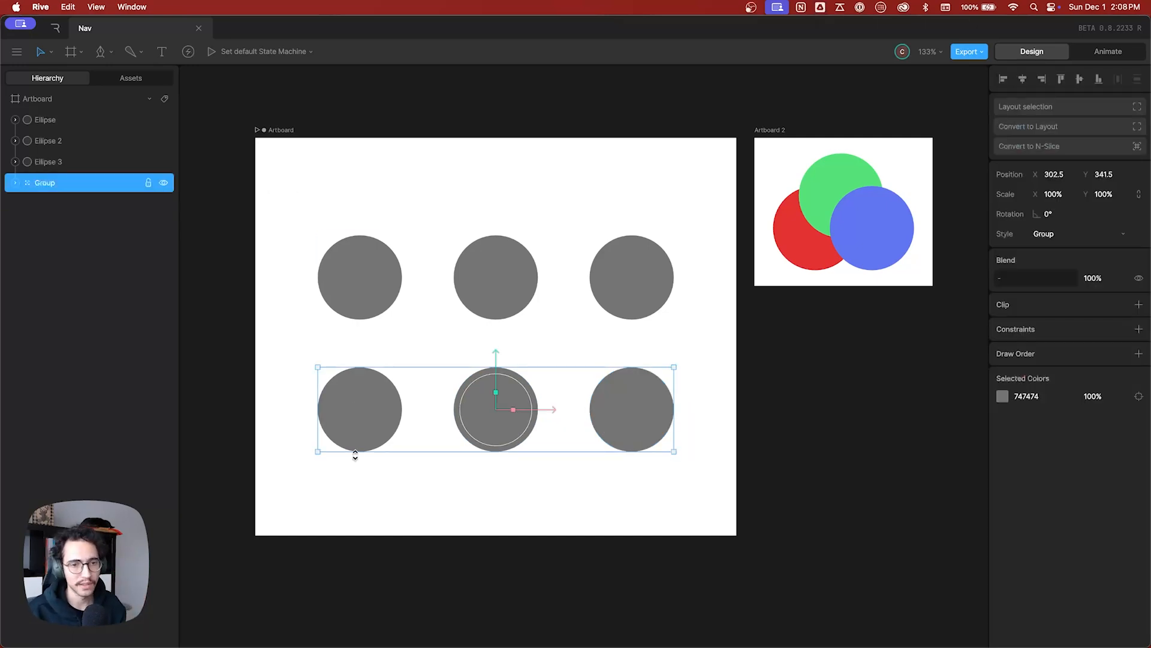
double_click(377, 415)
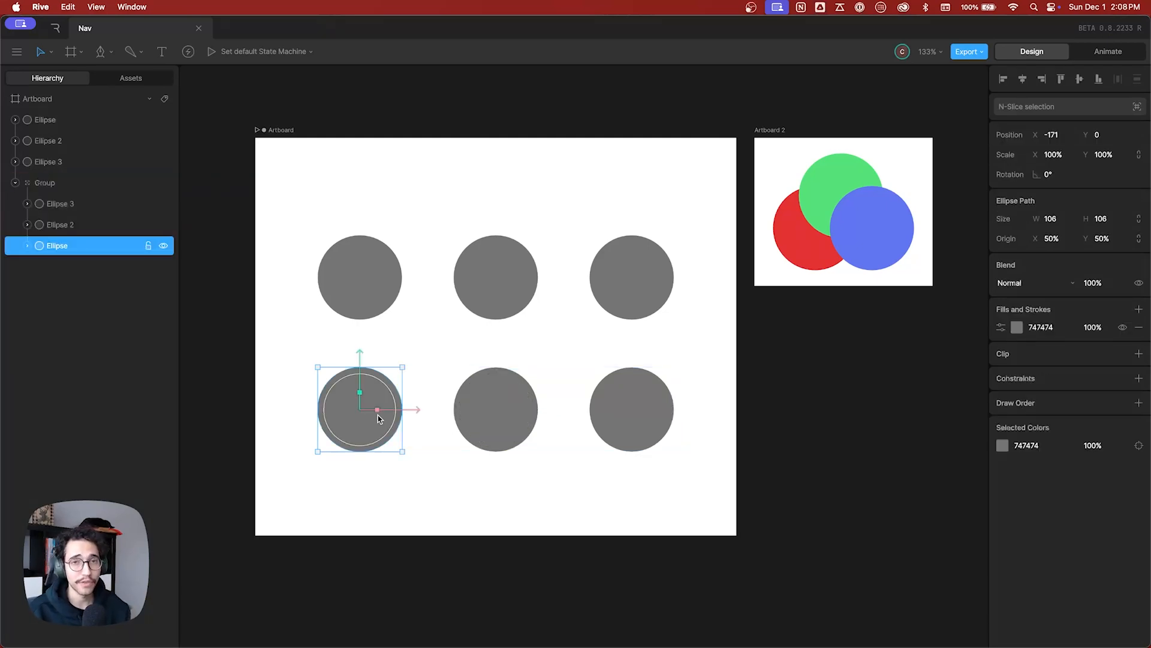
click(502, 433)
click(617, 434)
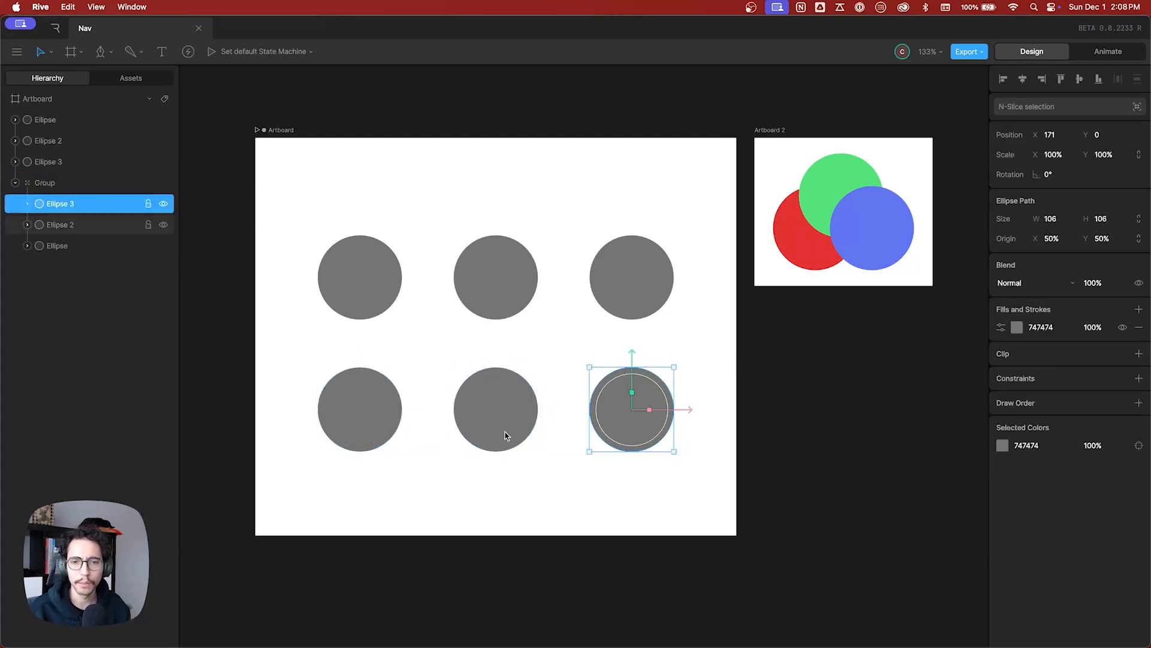
click(492, 427)
Select the left and middle circles inside the lower-row group together, and clear the selection.
click(379, 416)
shift+click(496, 428)
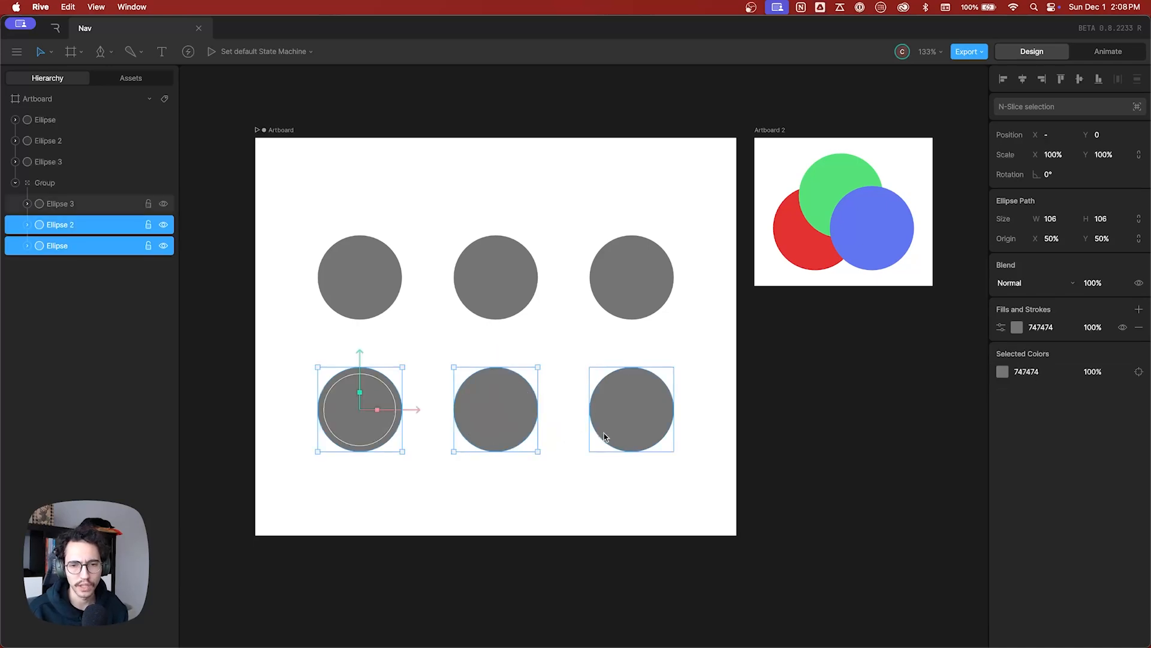
click(537, 491)
Select the lower-row group and descend to its first child, Ellipse 3, repeating this a second time.
click(514, 431)
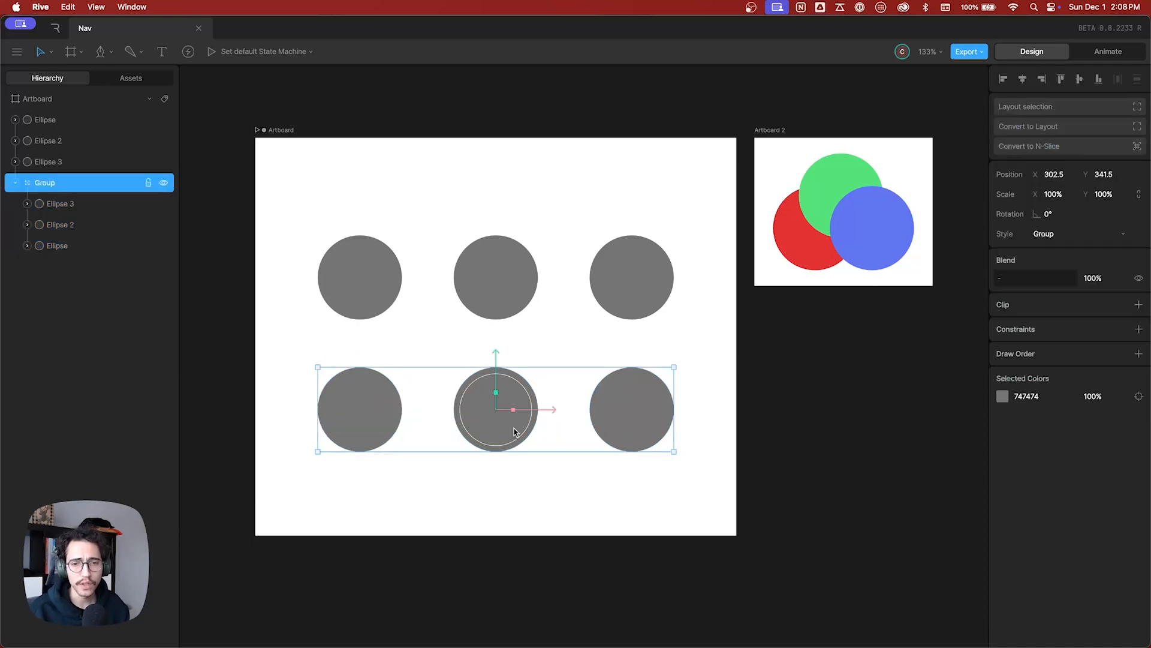
key(Return)
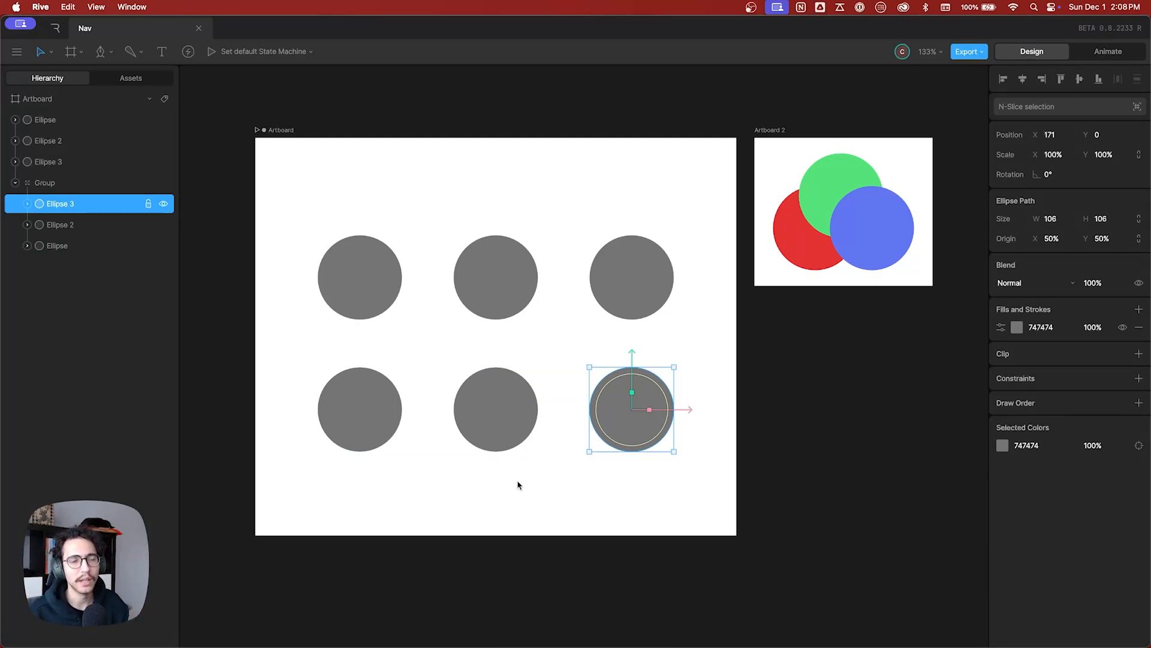
click(503, 433)
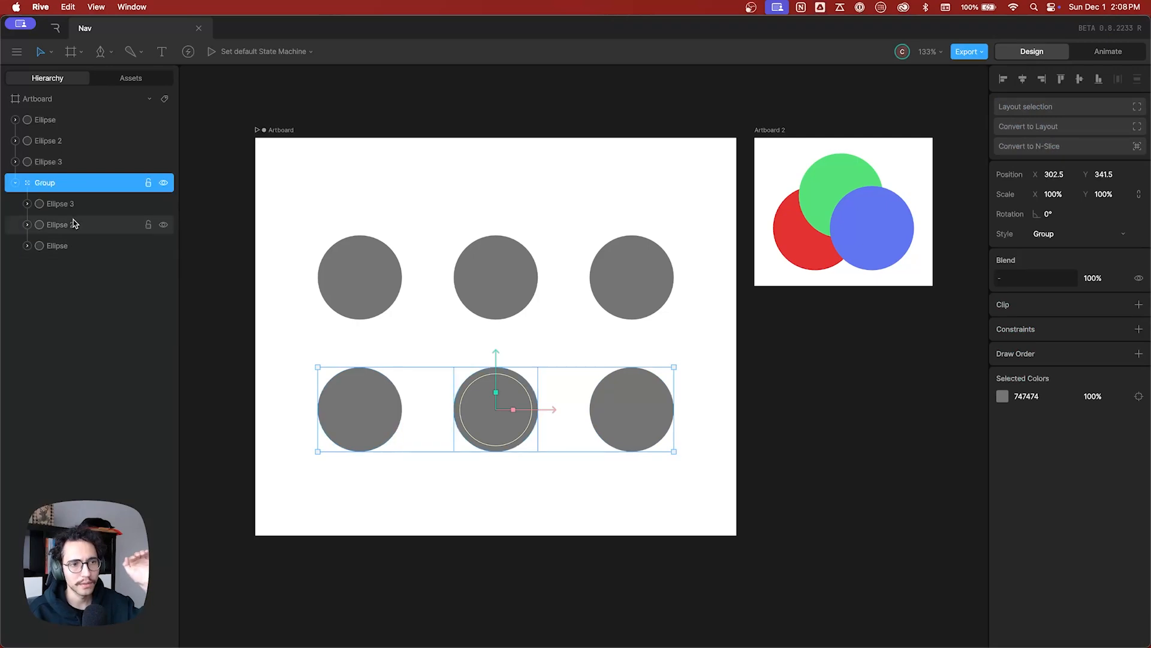
key(Return)
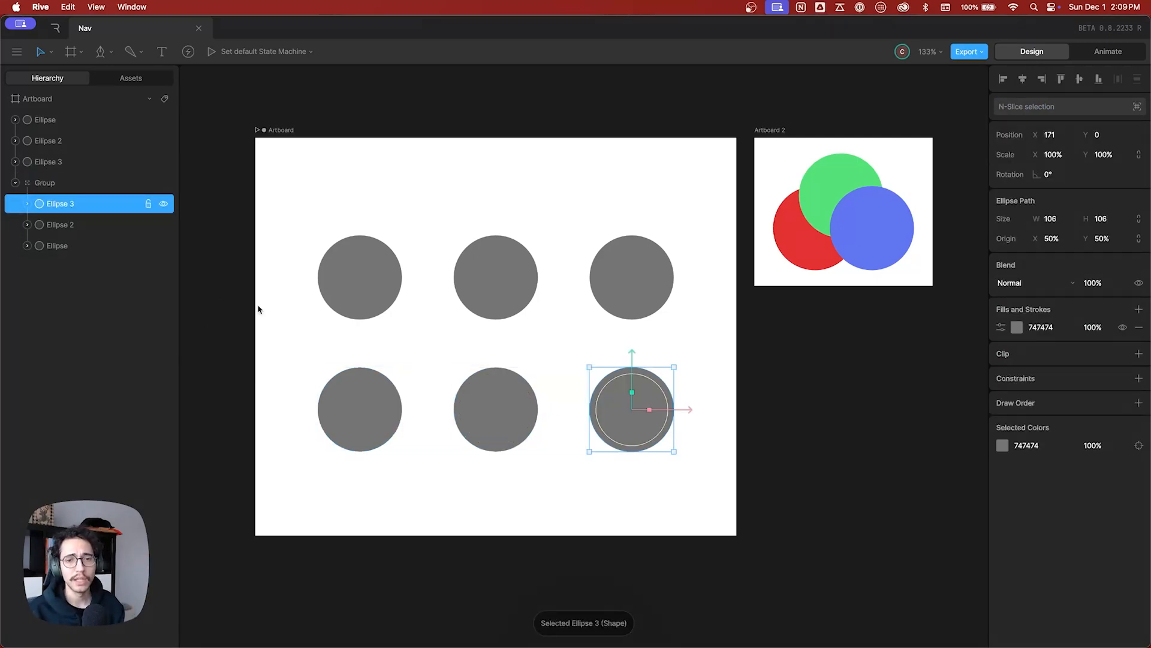
Move the selection among the sibling circles inside the lower-row group, ending on Ellipse 3.
click(499, 406)
click(375, 412)
click(501, 420)
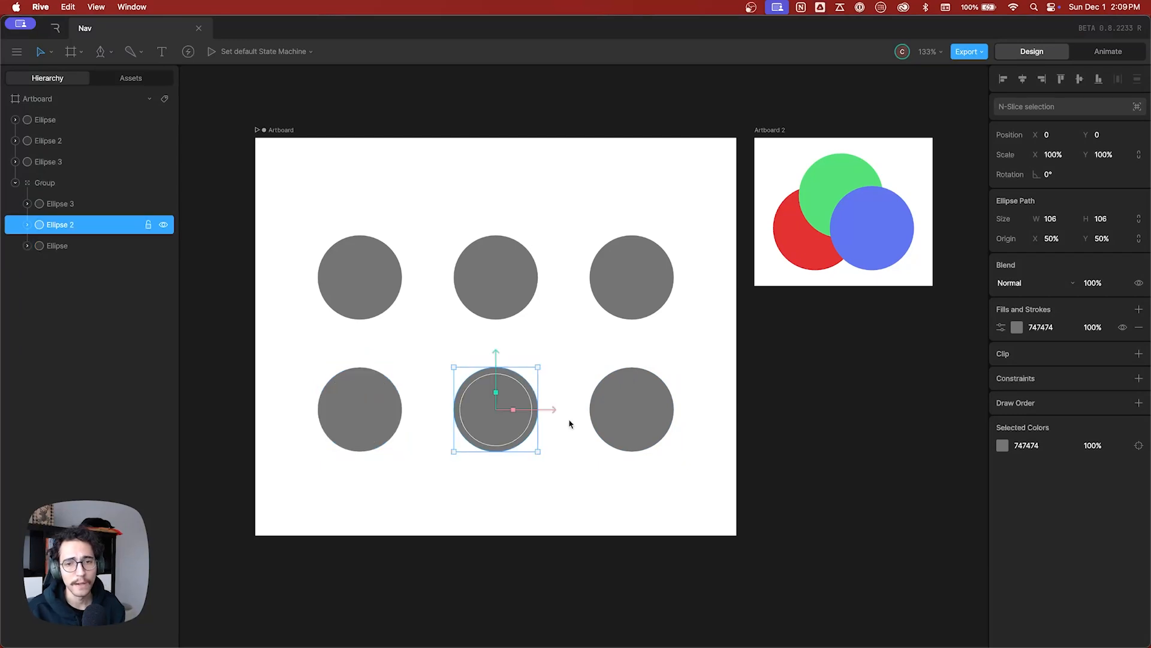
click(615, 421)
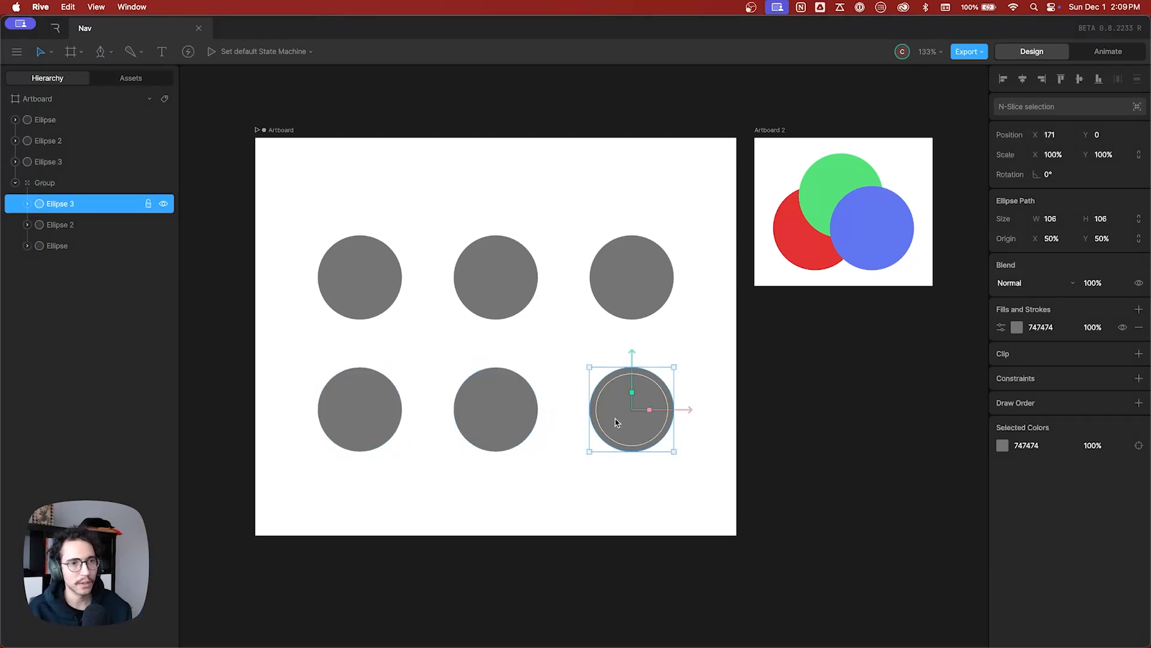
Move the selection from Ellipse 3 up to its parent group, and clear the selection.
key(shift+Return)
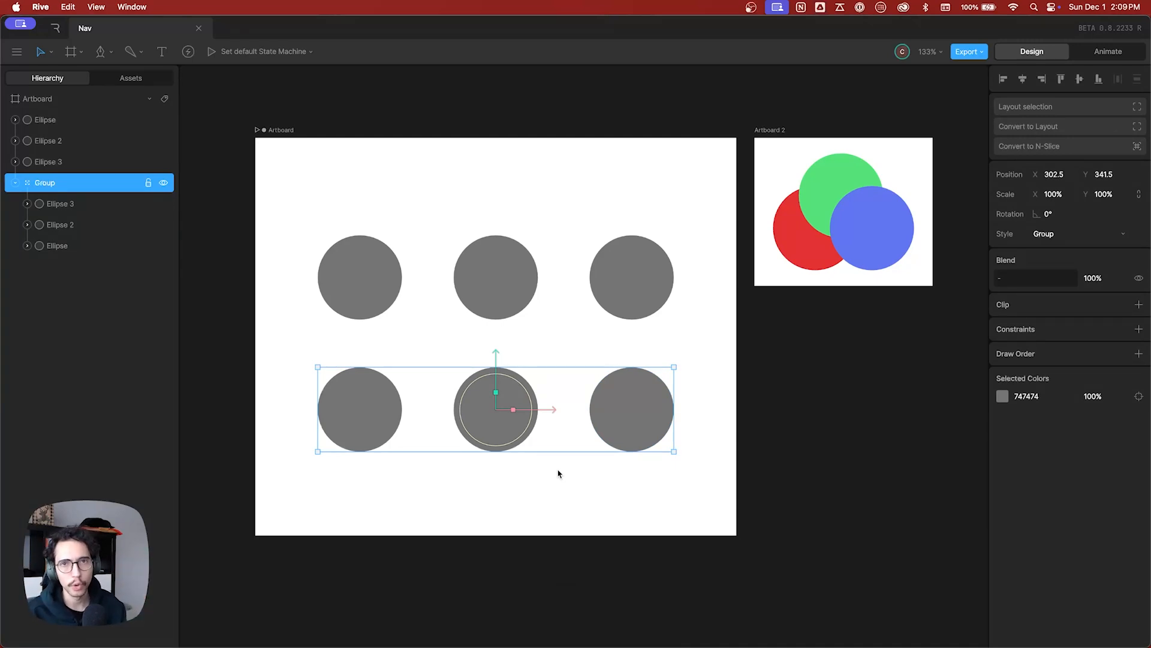
click(601, 502)
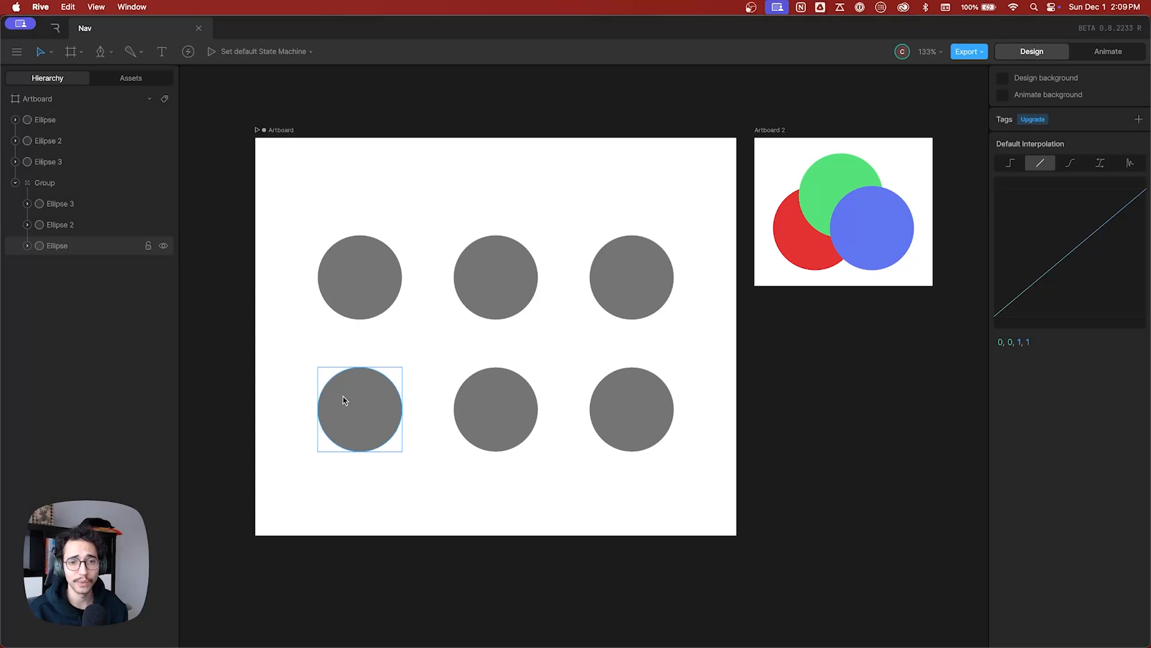
Select the lower-row circles directly inside their group, one at a time: middle, left, right, middle and left.
click(490, 410)
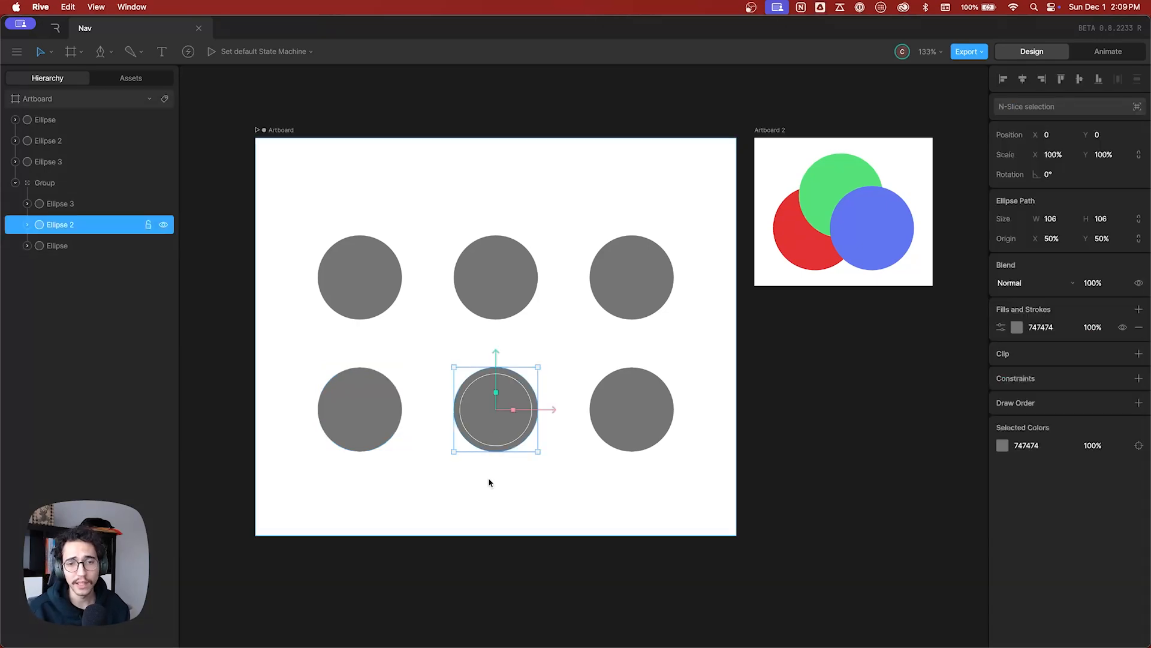
click(370, 412)
click(622, 421)
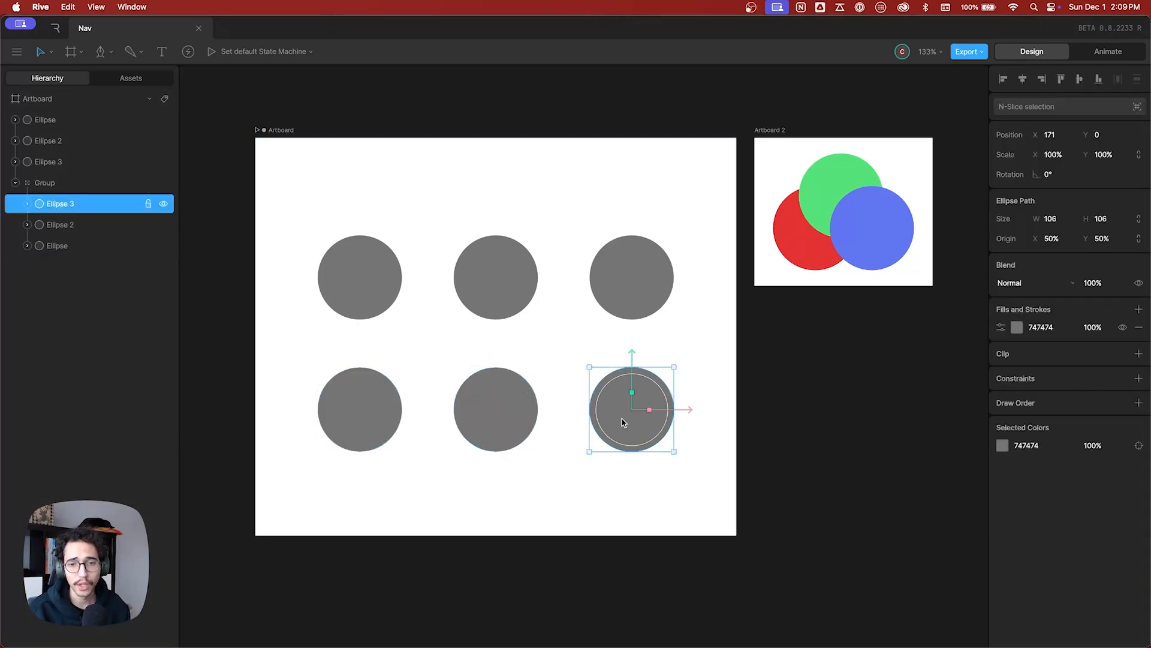
click(497, 418)
click(384, 412)
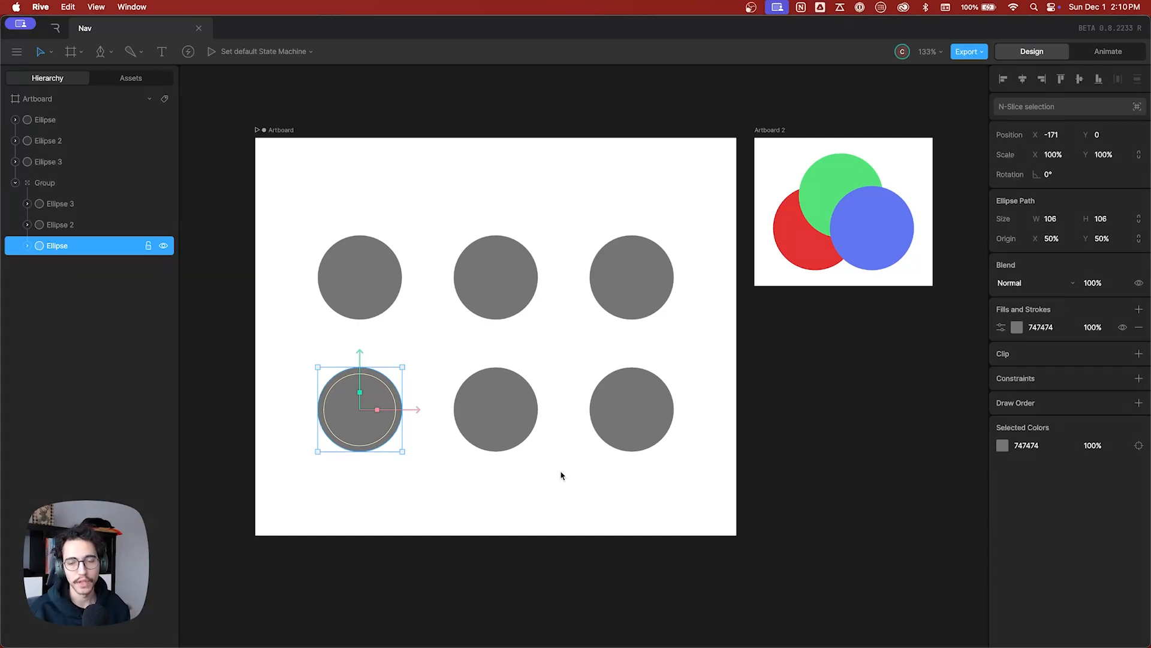
Select the group of coloured circles on Artboard 2 as a whole, and clear the selection.
drag(707, 325, 429, 422)
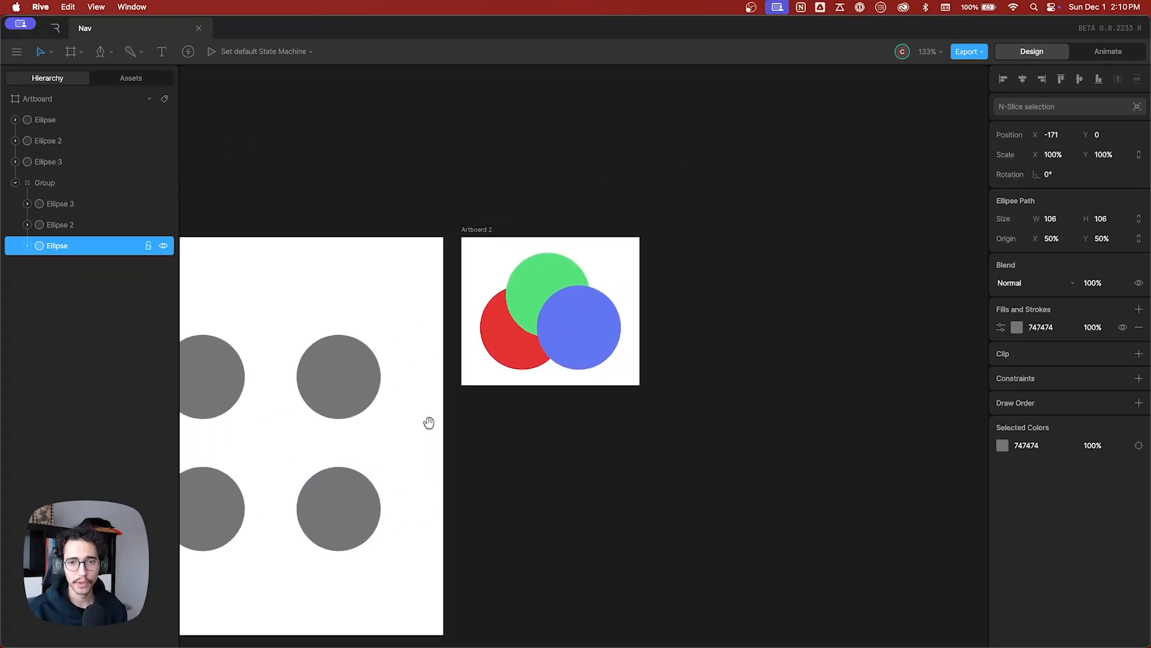
click(527, 434)
scroll(529, 363, up, 5)
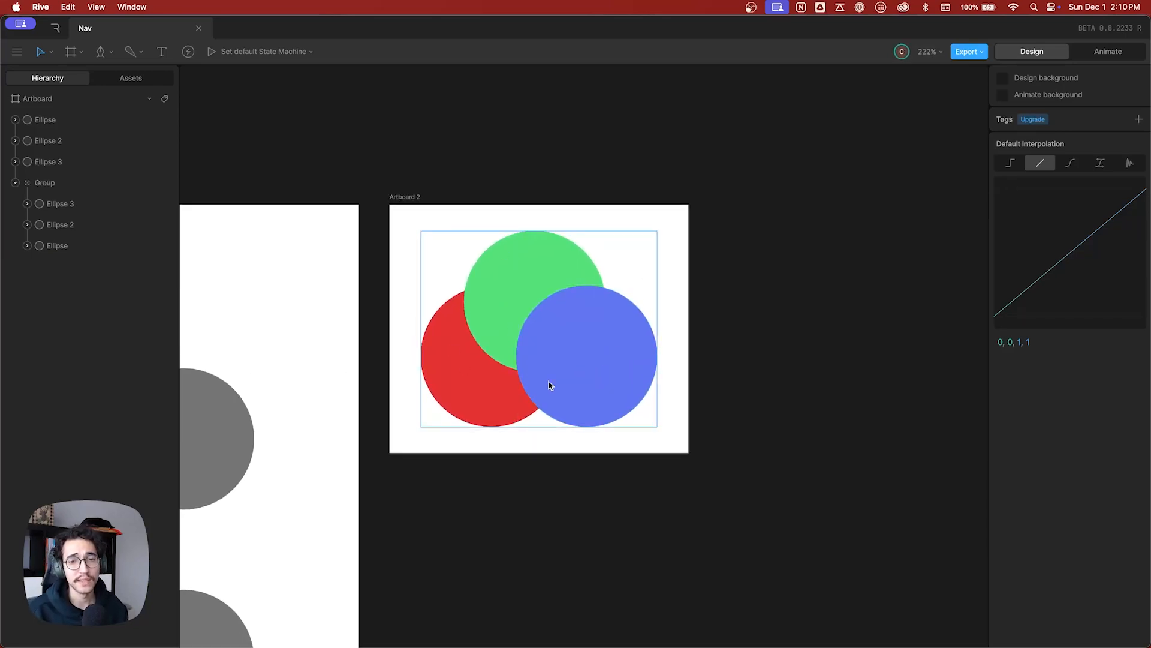
click(563, 279)
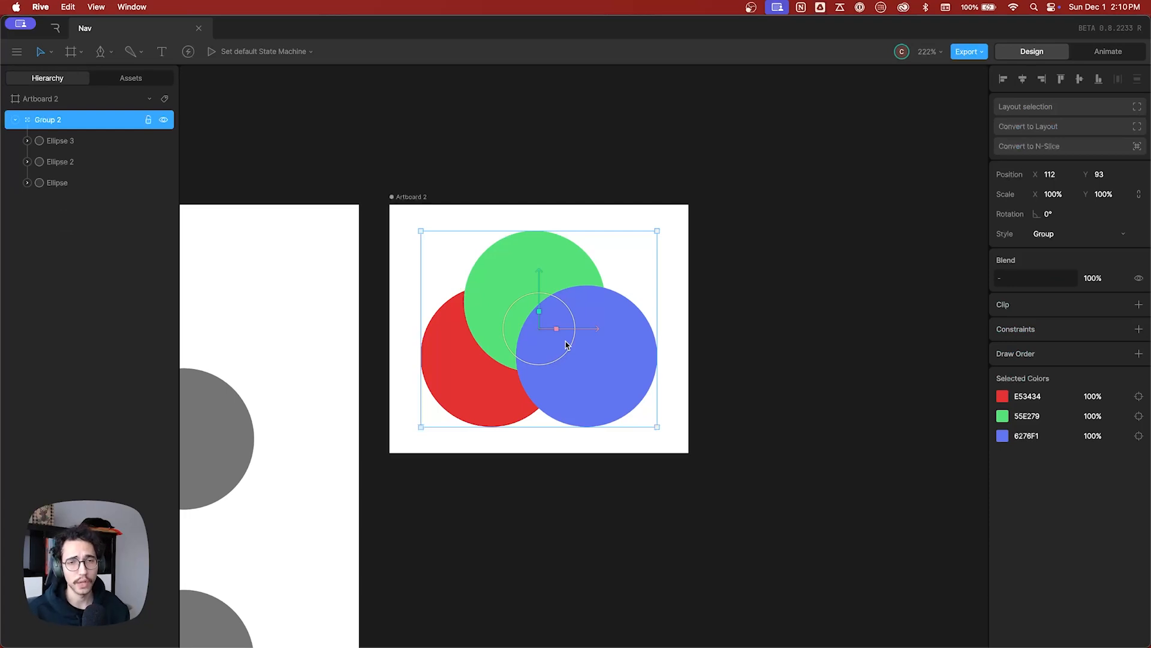
click(733, 310)
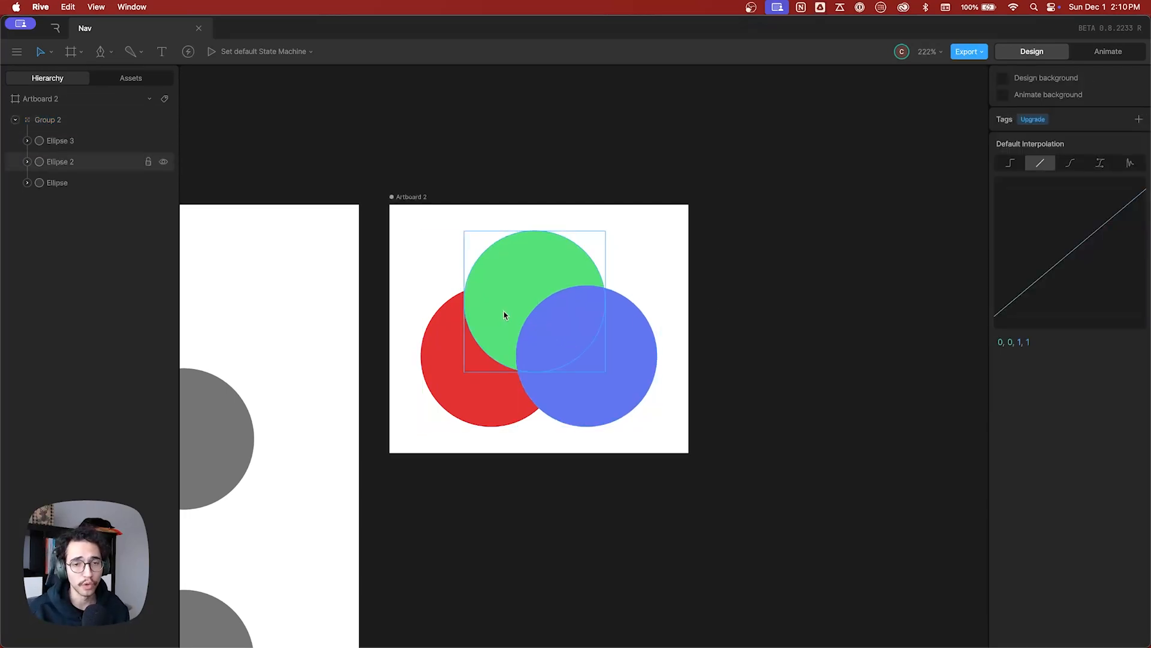
Select the blue, green, red and again blue circle directly inside the Artboard 2 group, and clear the selection.
click(585, 379)
click(523, 272)
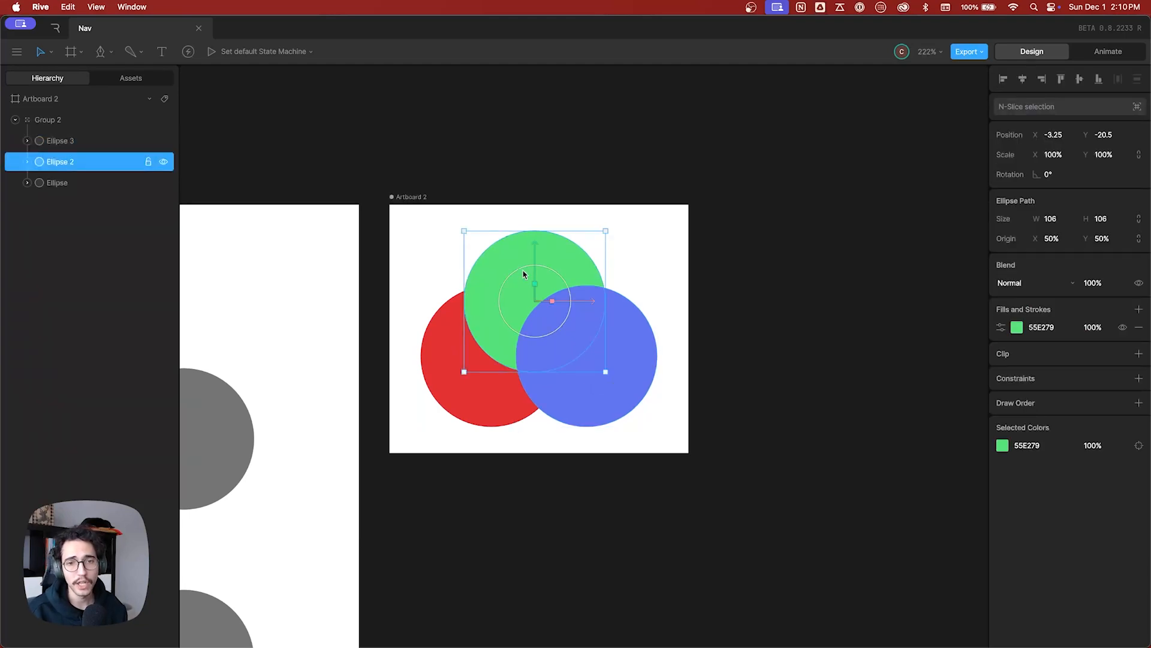
click(451, 391)
click(609, 381)
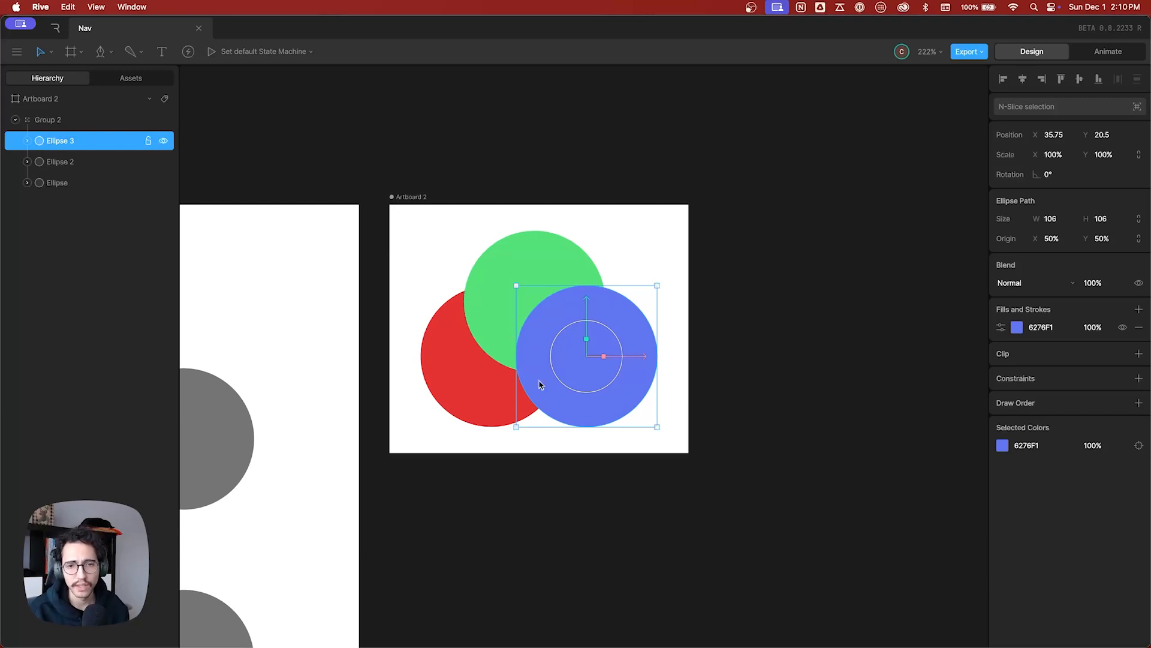
click(750, 336)
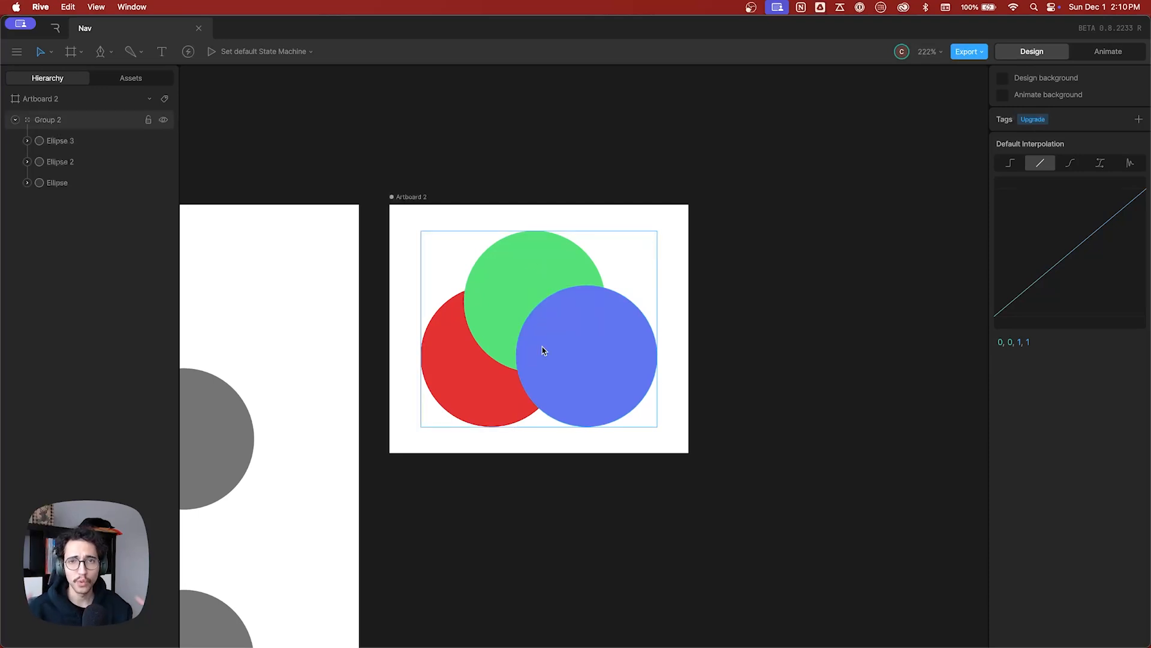
Select the green circle directly inside its group, and make another selection over the blue circle, clearing the selection after each.
click(534, 255)
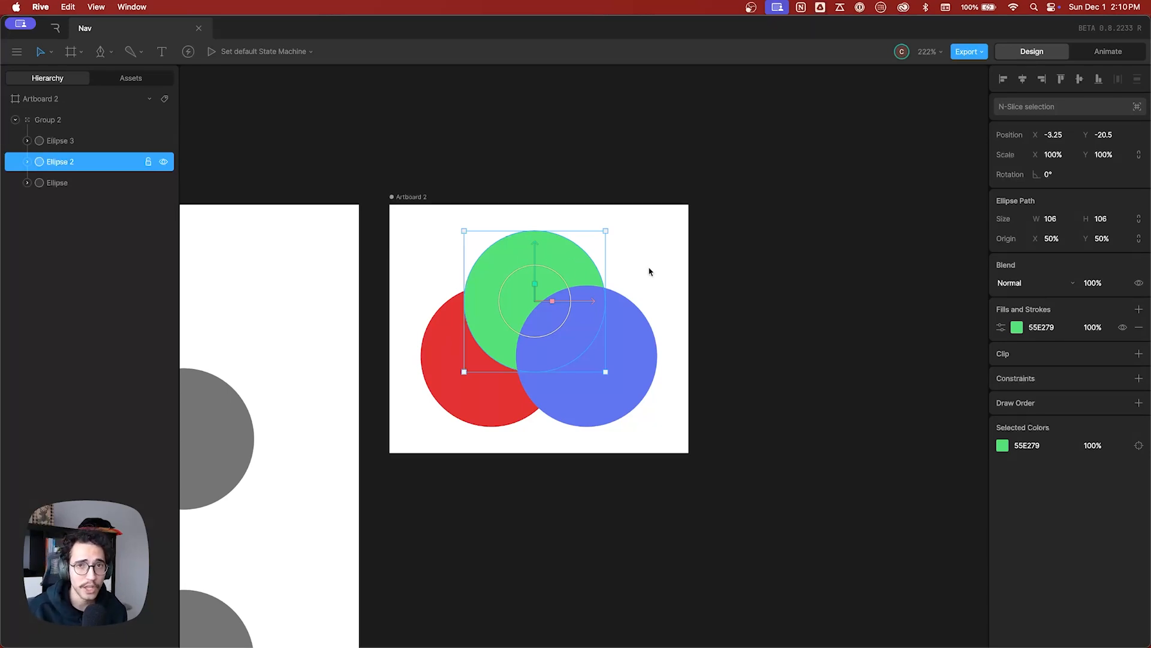
click(681, 285)
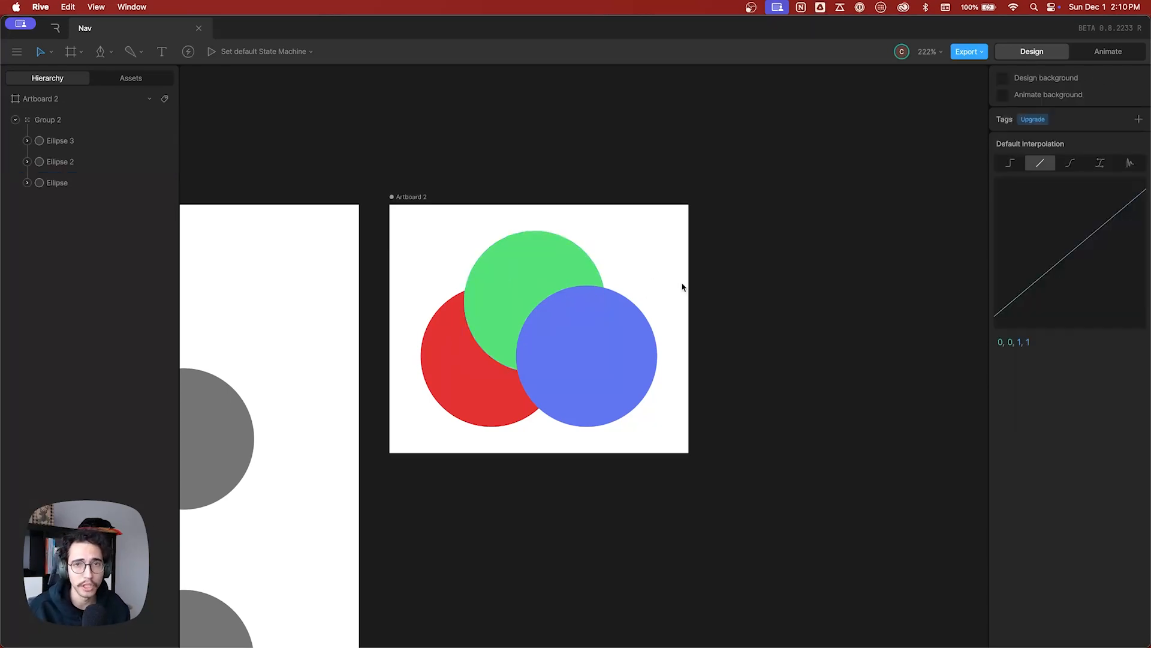
click(584, 325)
click(668, 316)
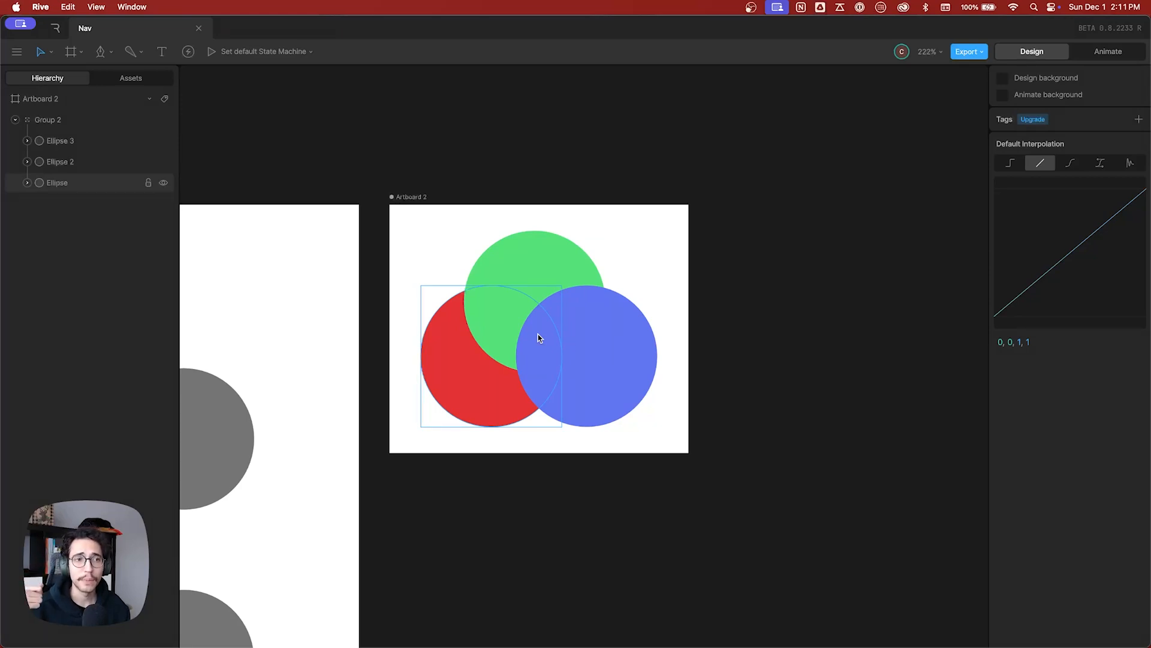
Cycle through the overlapping objects where the coloured circles intersect, and select the green circle, Ellipse 2.
key(n)
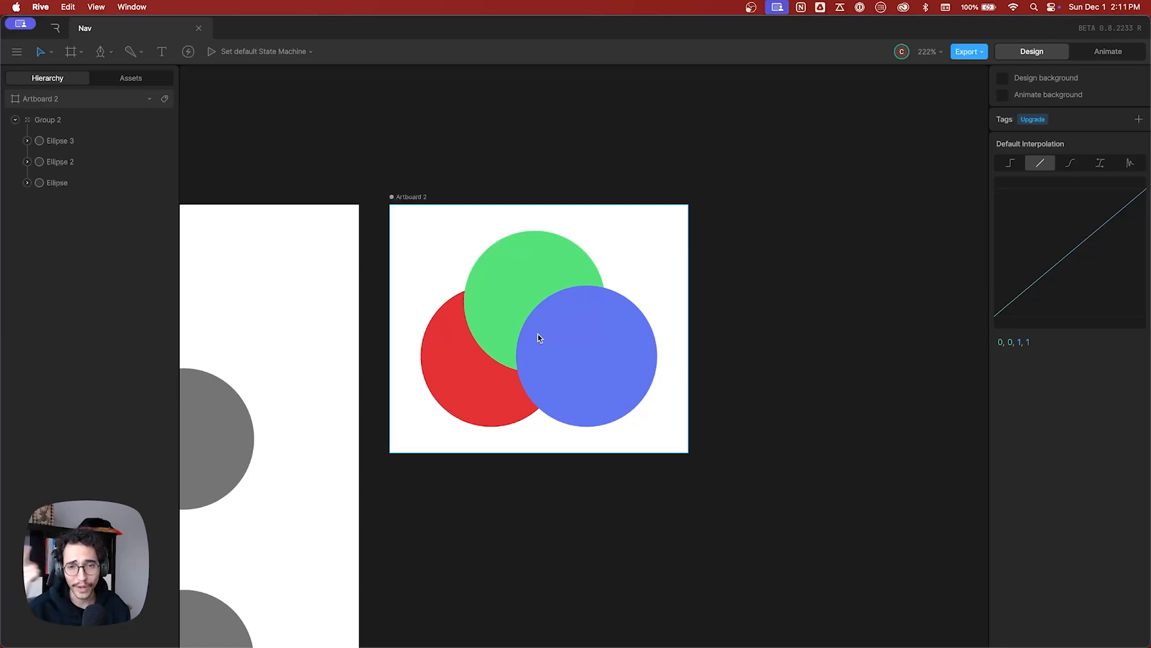
key(n)
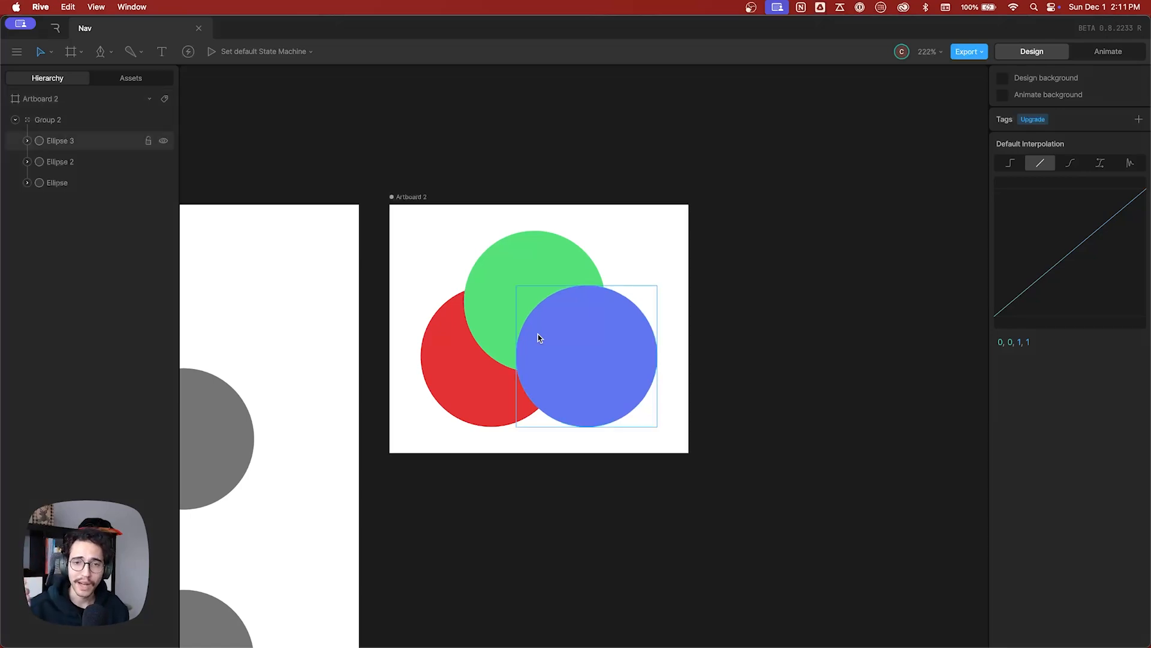
key(n)
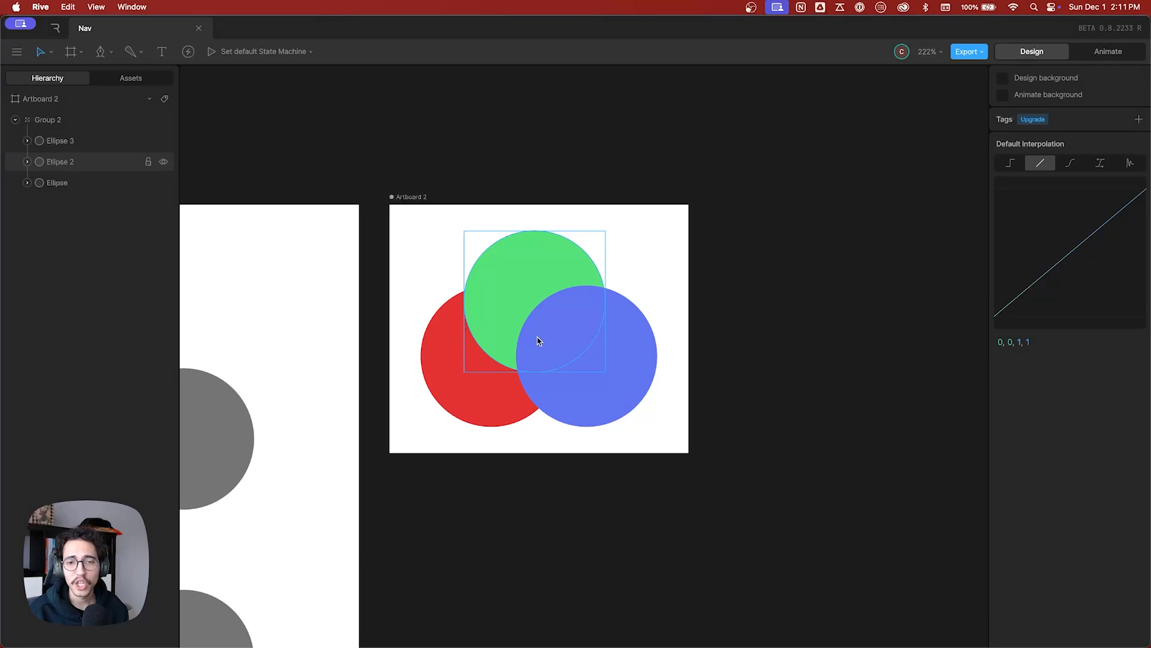
key(n)
click(544, 332)
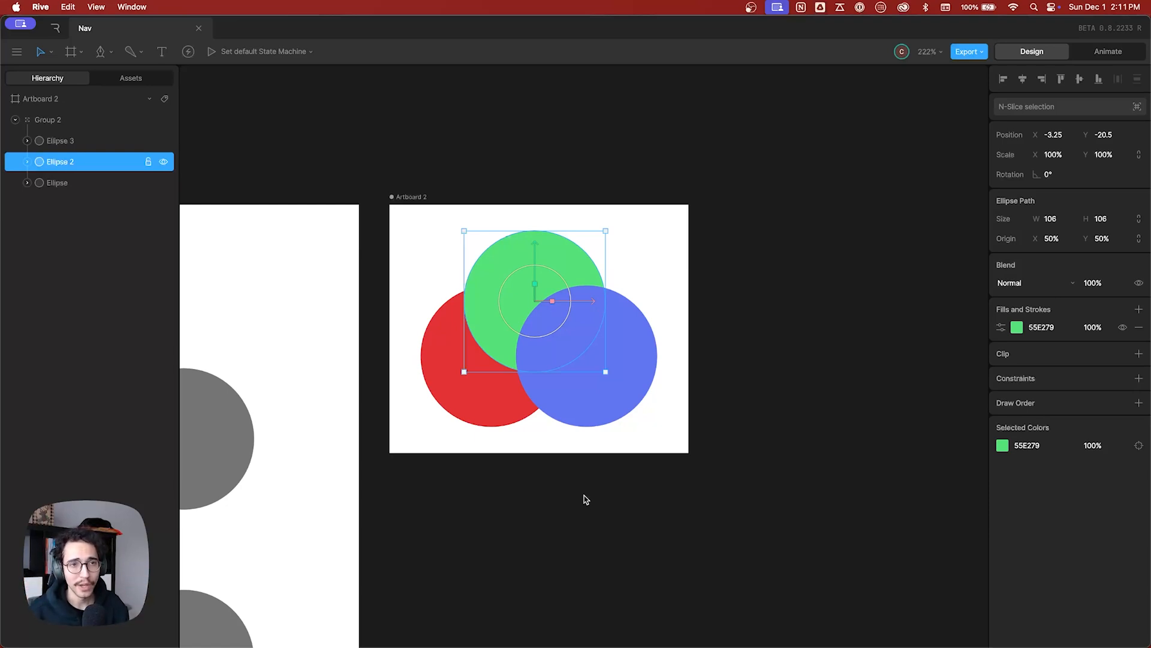
Select Ellipse 3, Ellipse 2, Ellipse and again Ellipse 2 from the object hierarchy of Artboard 2.
click(95, 141)
click(88, 161)
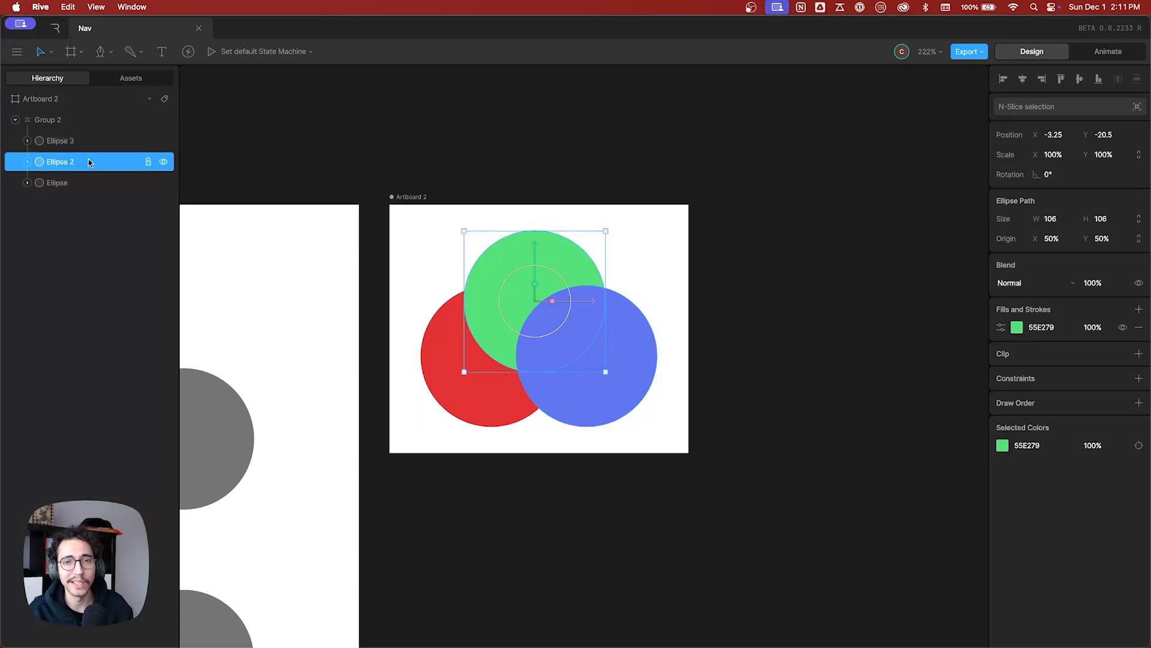
click(87, 179)
click(89, 163)
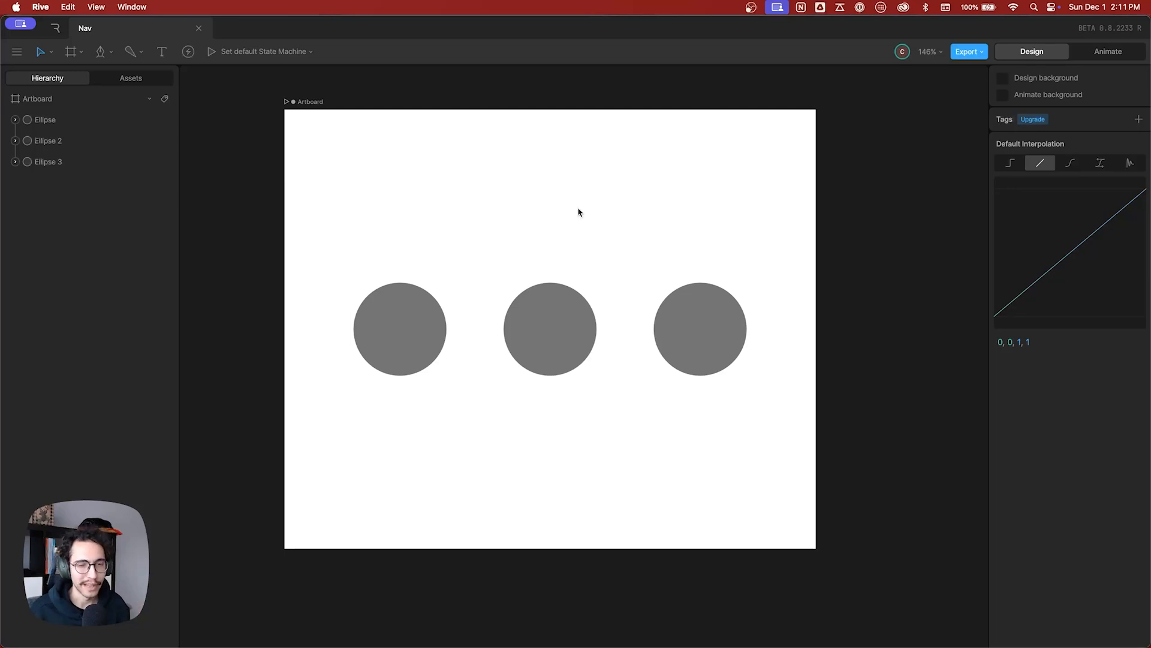
Select the middle grey circle and try its vertical and horizontal move handles, keeping it at its original position.
click(564, 330)
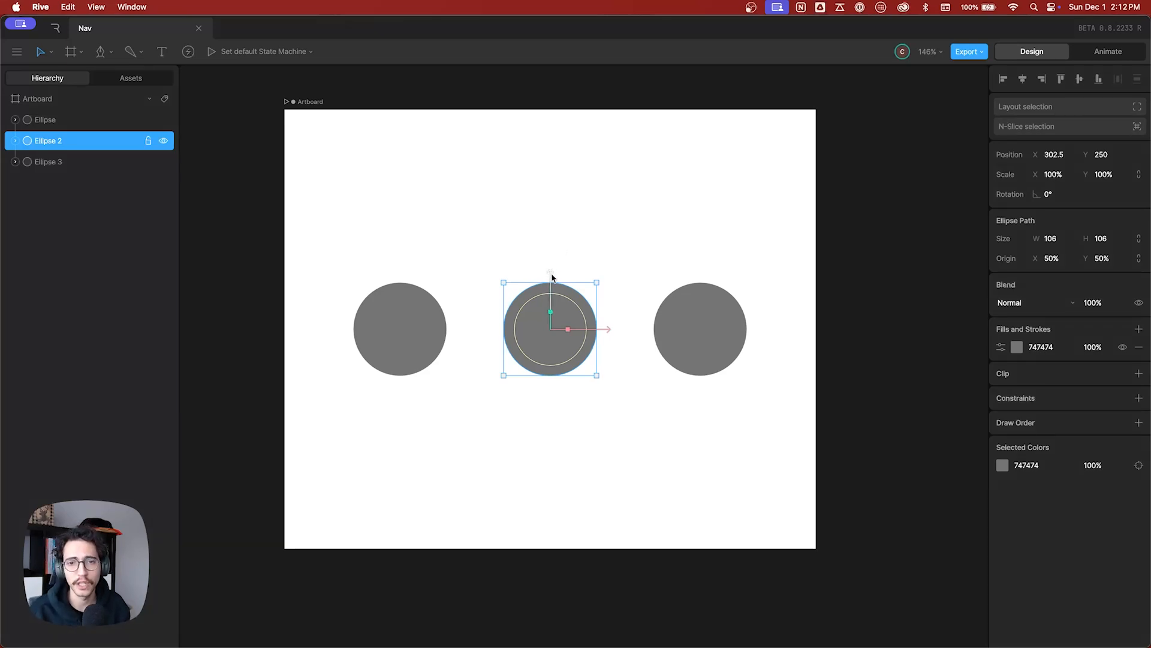
mouse_move(552, 275)
mouse_down()
mouse_move(562, 133)
mouse_move(542, 360)
mouse_move(555, 110)
mouse_move(535, 351)
mouse_move(555, 319)
mouse_move(568, 147)
mouse_move(559, 270)
mouse_up()
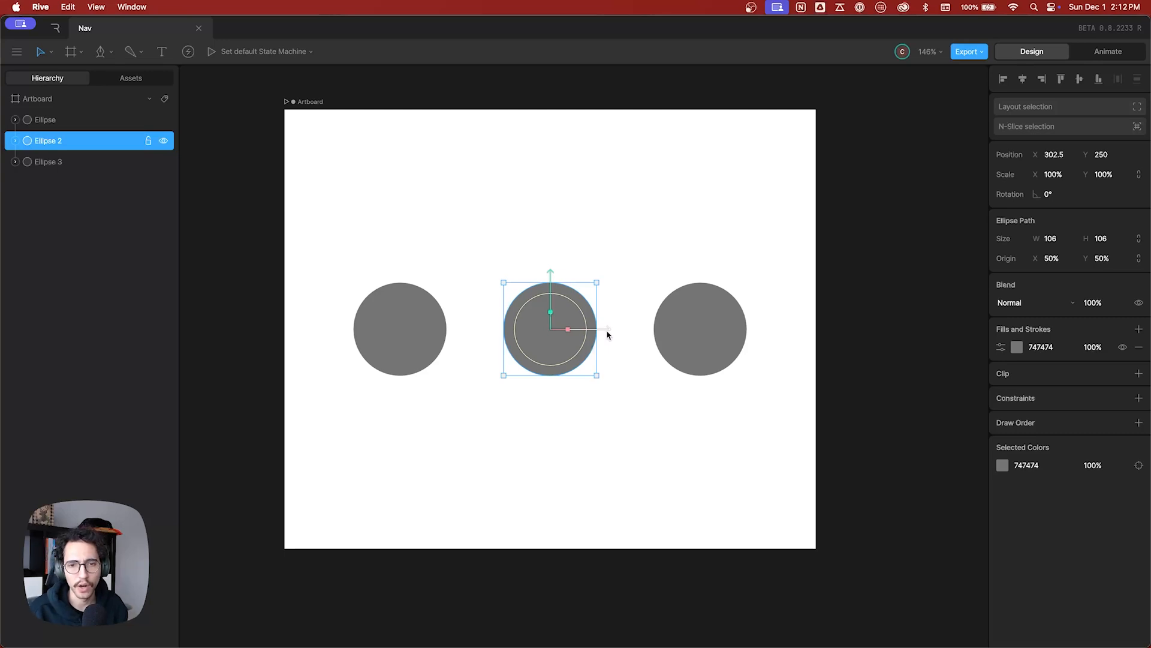
mouse_move(608, 335)
mouse_down()
mouse_move(635, 332)
mouse_move(568, 326)
mouse_move(654, 326)
mouse_move(583, 329)
mouse_move(621, 329)
mouse_move(612, 329)
mouse_up()
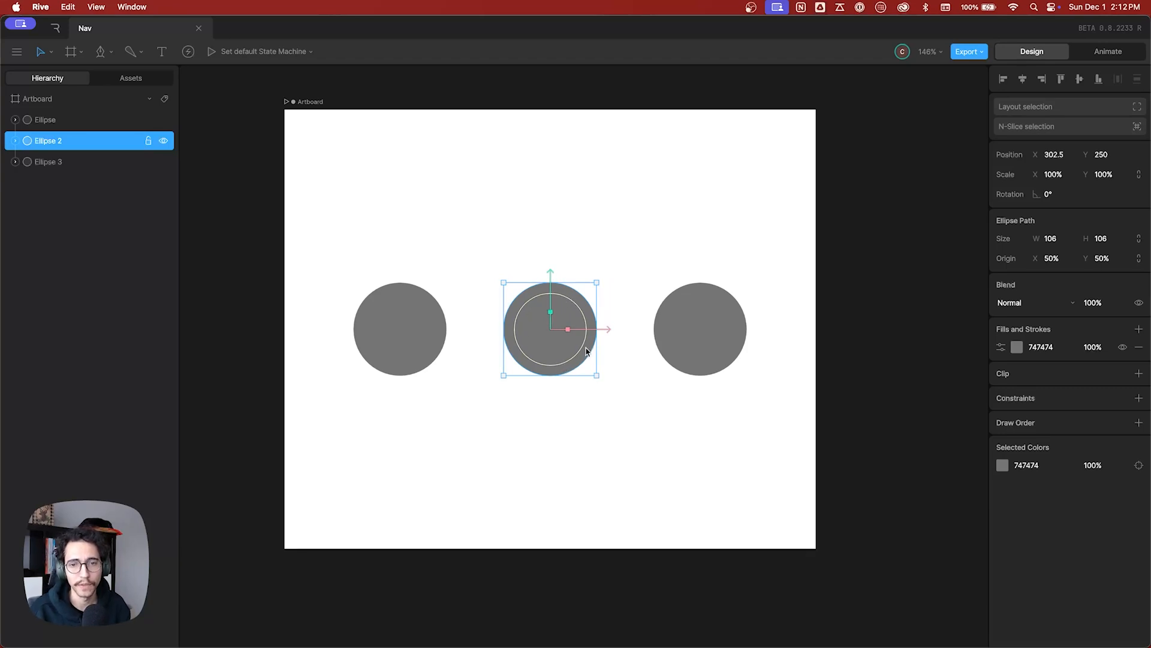
Rotate the middle circle freely to about 1696°, and undo the rotation.
drag(578, 309, 506, 295)
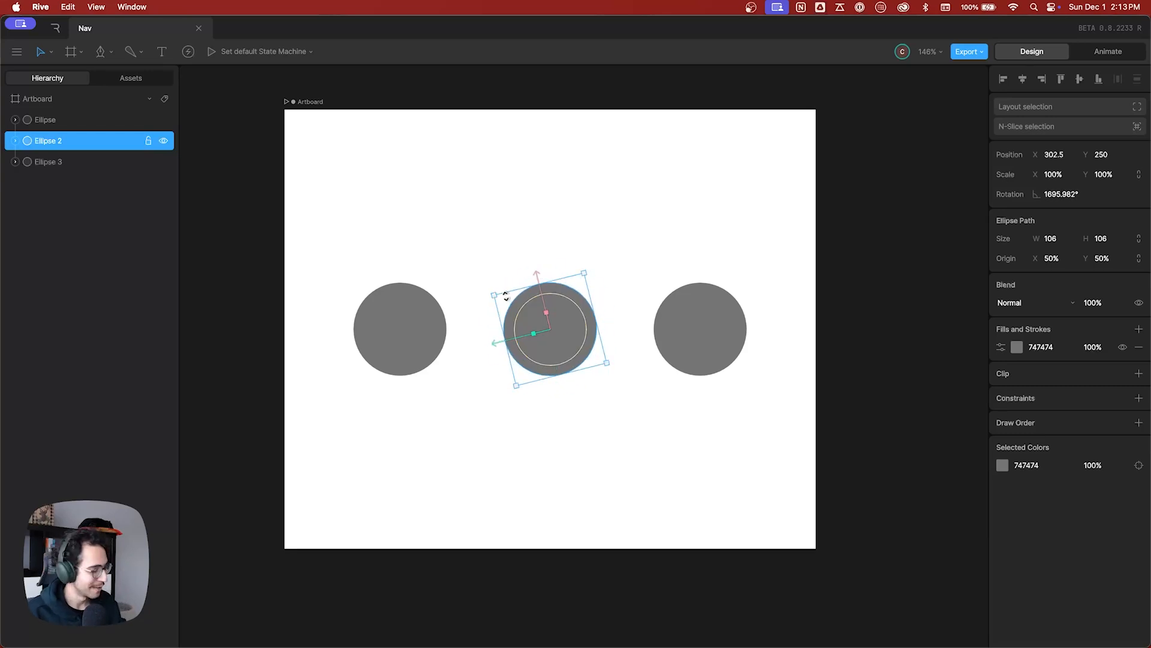
key(super+z)
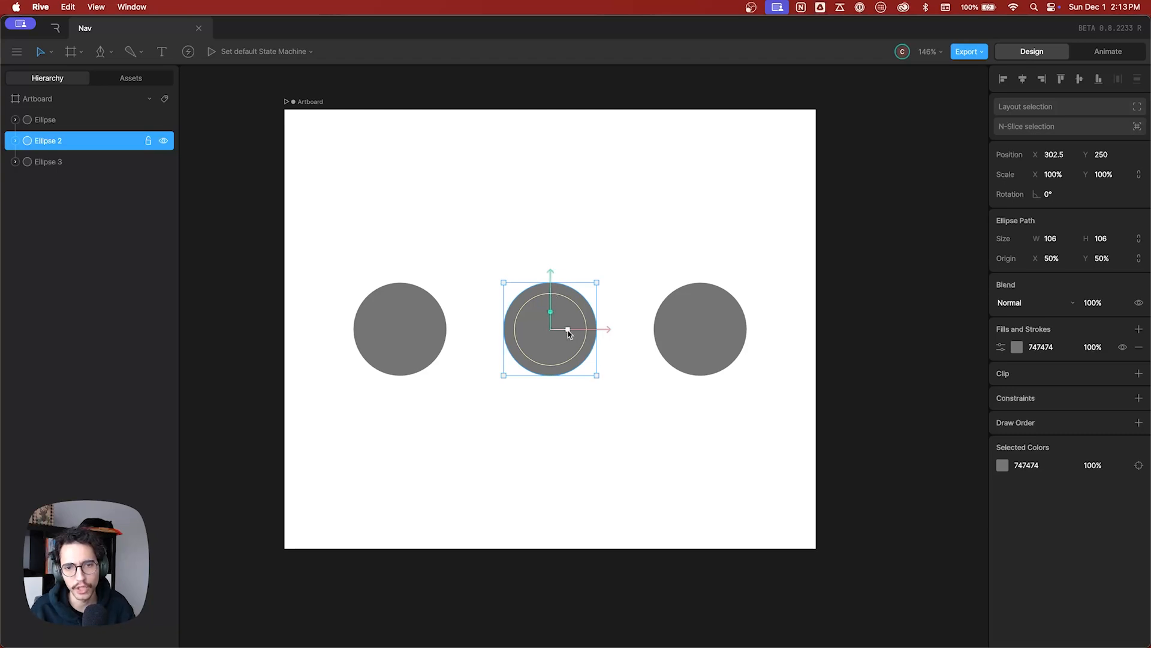
Stretch the middle circle vertically to 250% scale, undo it, and try its horizontal scale handle.
drag(552, 317, 568, 183)
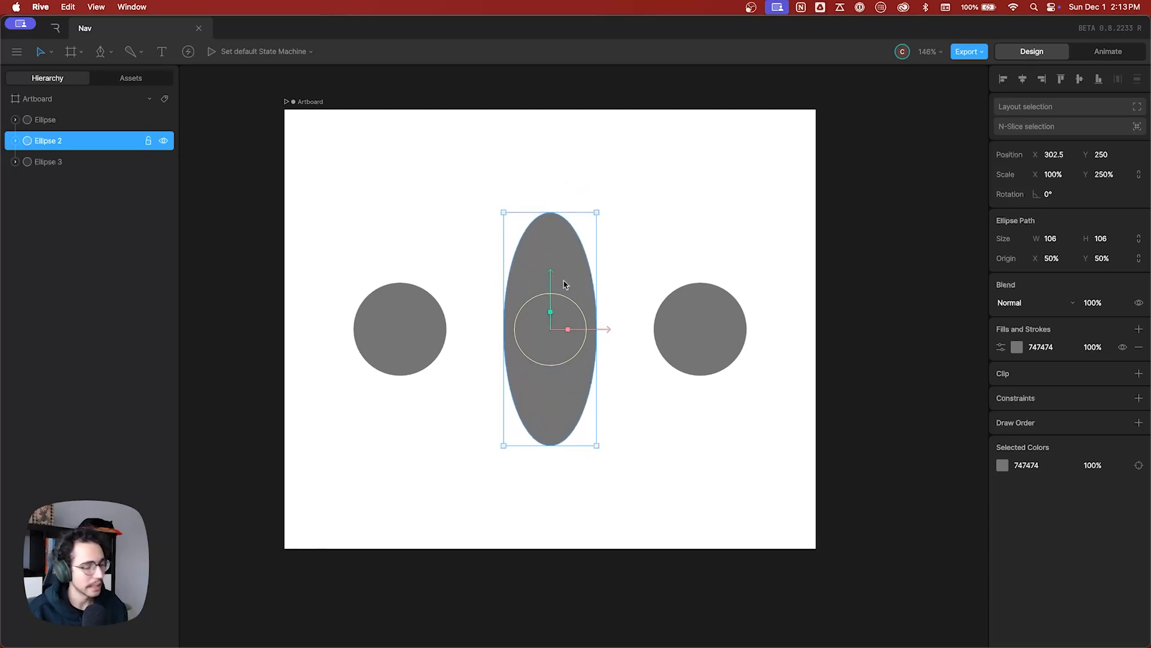
key(super+z)
drag(563, 329, 598, 328)
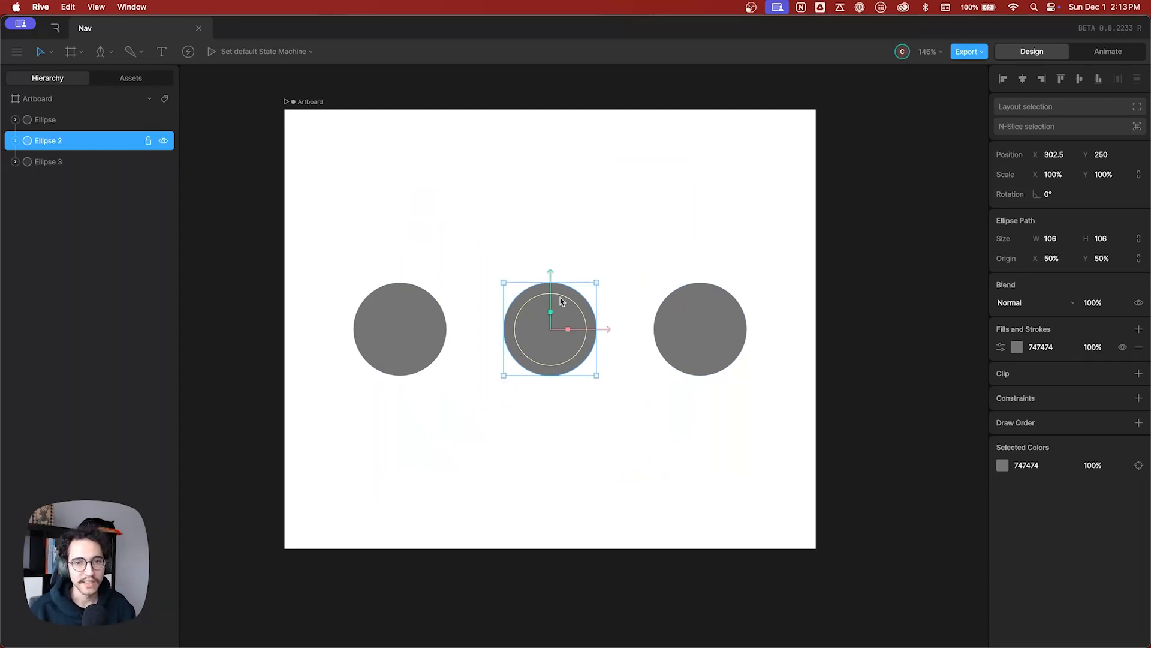
Move the middle circle up to Y 180, stretch it vertically to about 163%, rotate it about 32.29°, and visit its transform values.
drag(549, 290, 582, 221)
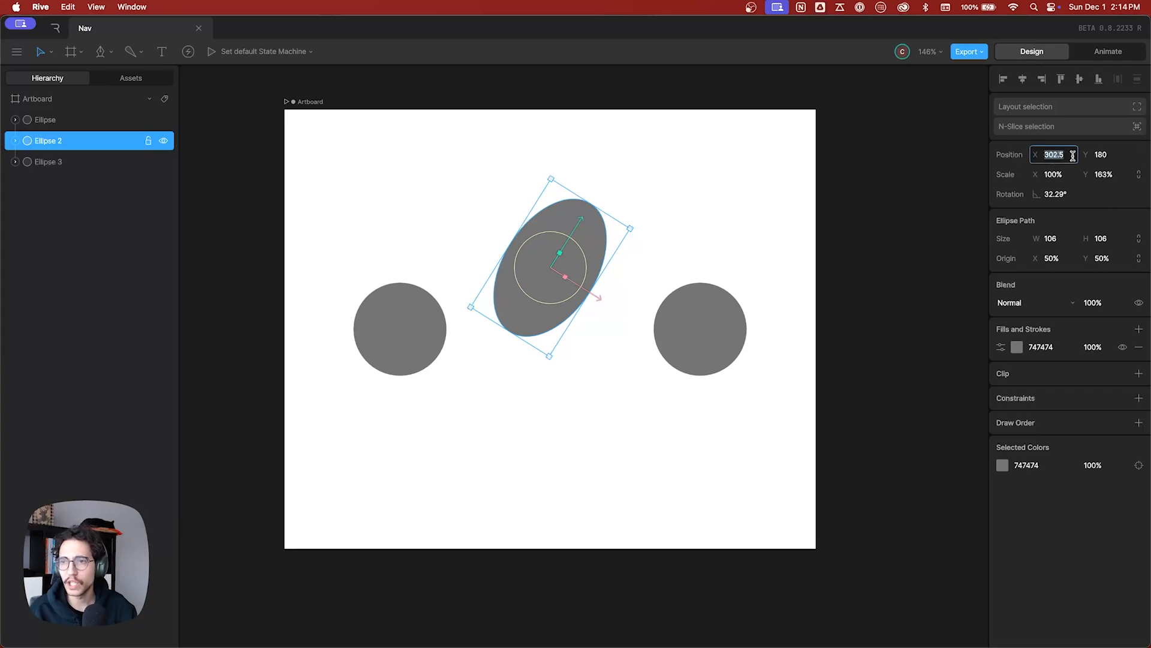
click(1104, 154)
click(1064, 172)
click(1097, 175)
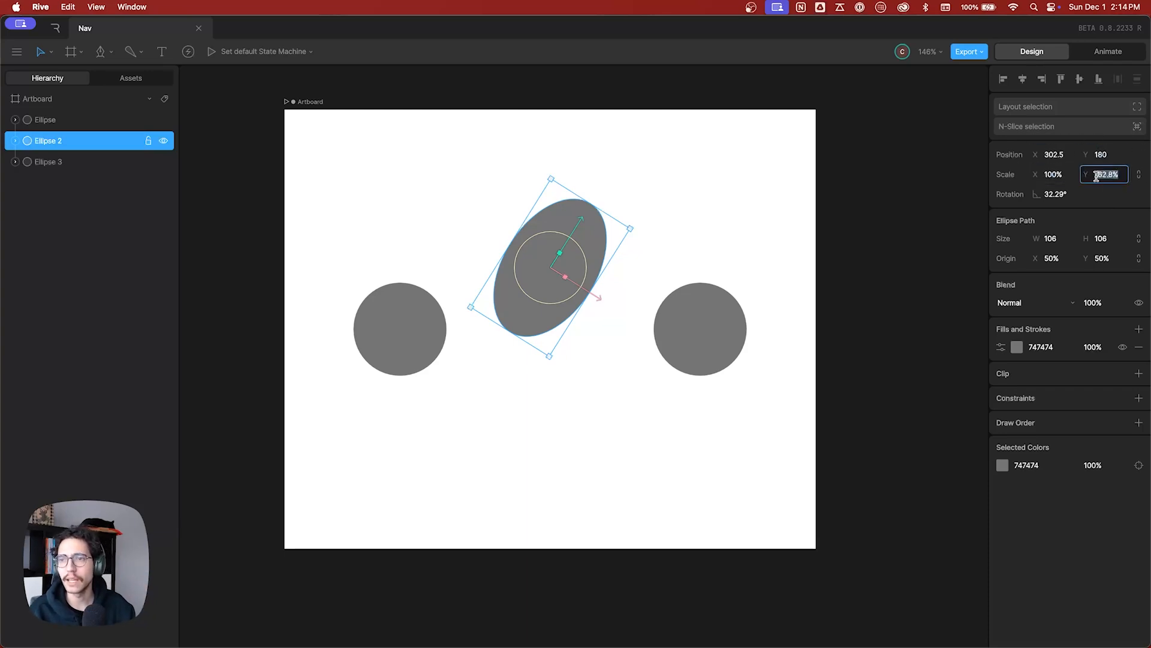
click(1062, 194)
click(1063, 193)
Set the middle circle's position to X 0 and Y 0.
click(1055, 157)
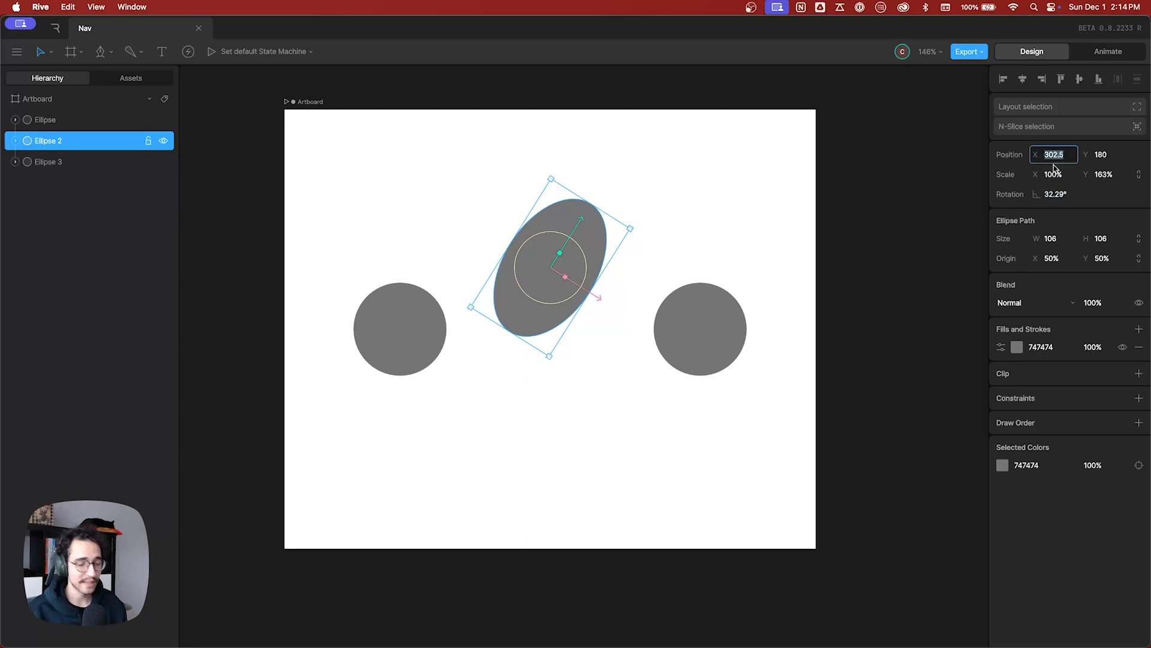
text(0)
key(Tab)
text(0)
key(Tab)
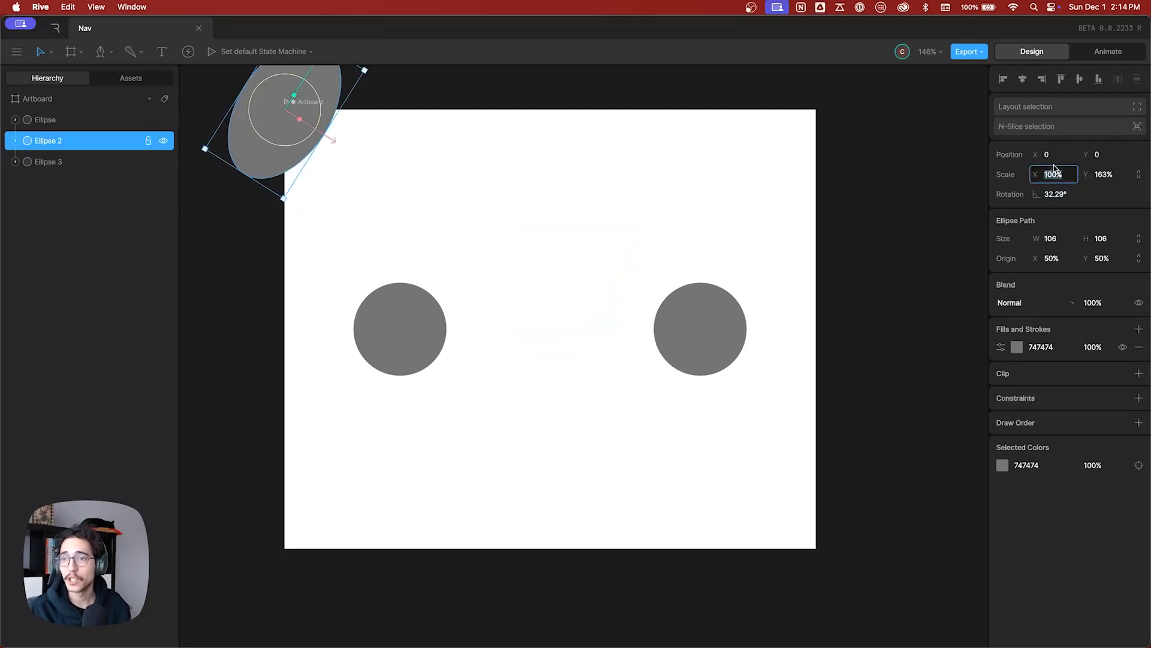
Set the circle's X and Y scale to 100% and its rotation to 0°.
text(200)
key(BackSpace)
key(BackSpace)
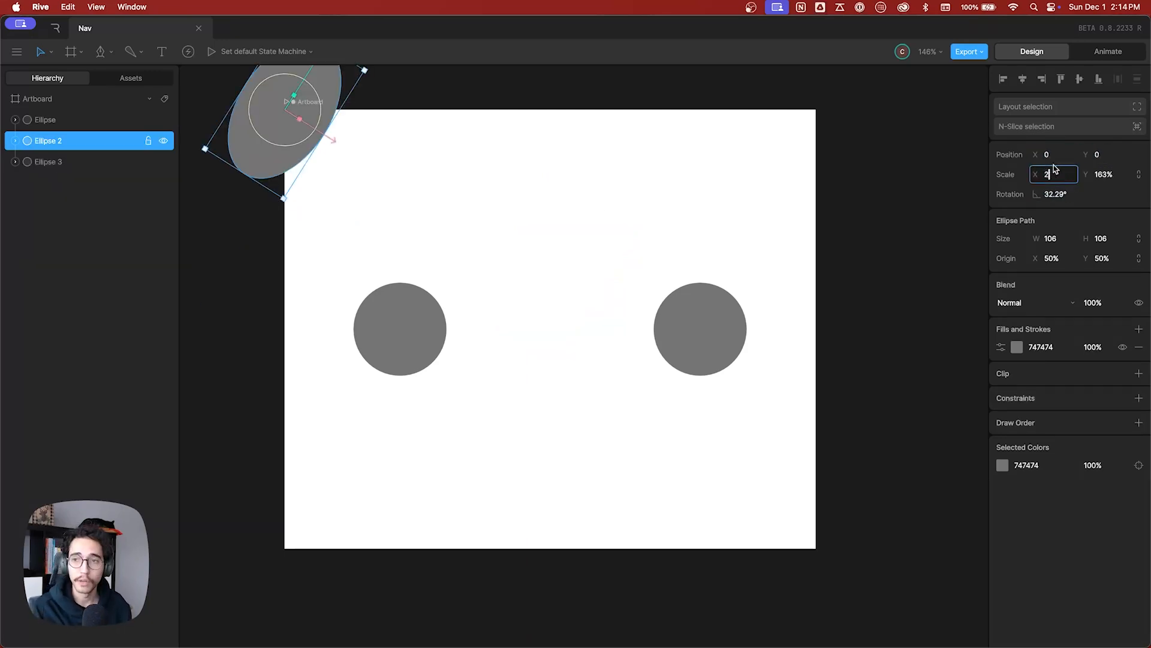
text(100)
key(Tab)
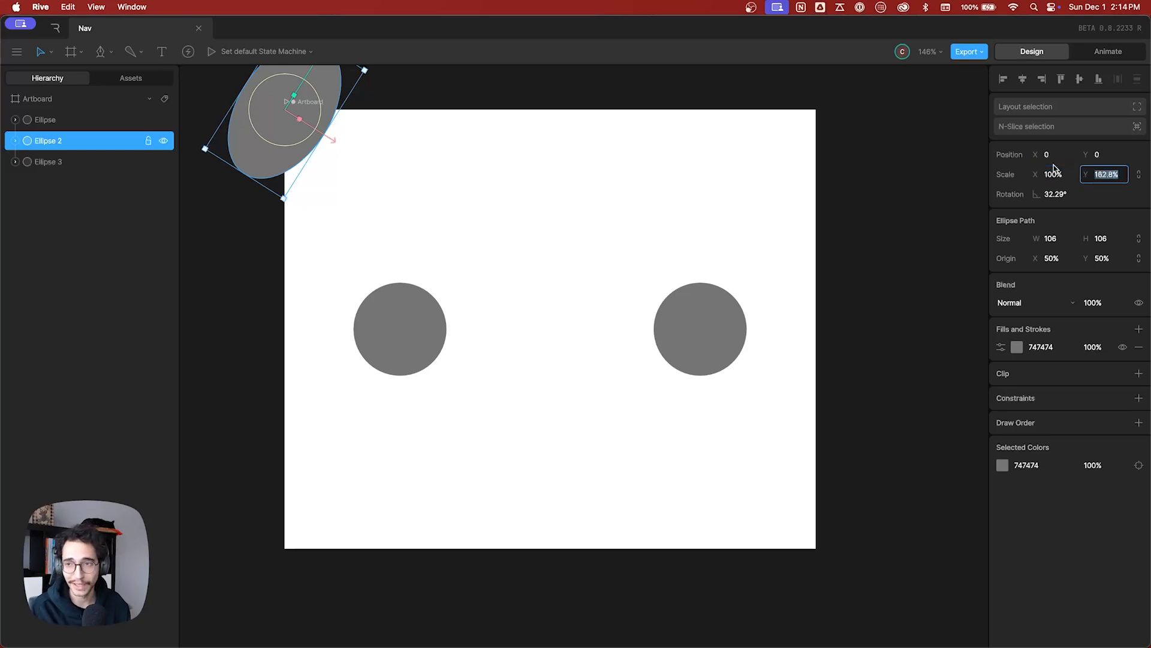
text(100)
key(Tab)
text(0)
key(Return)
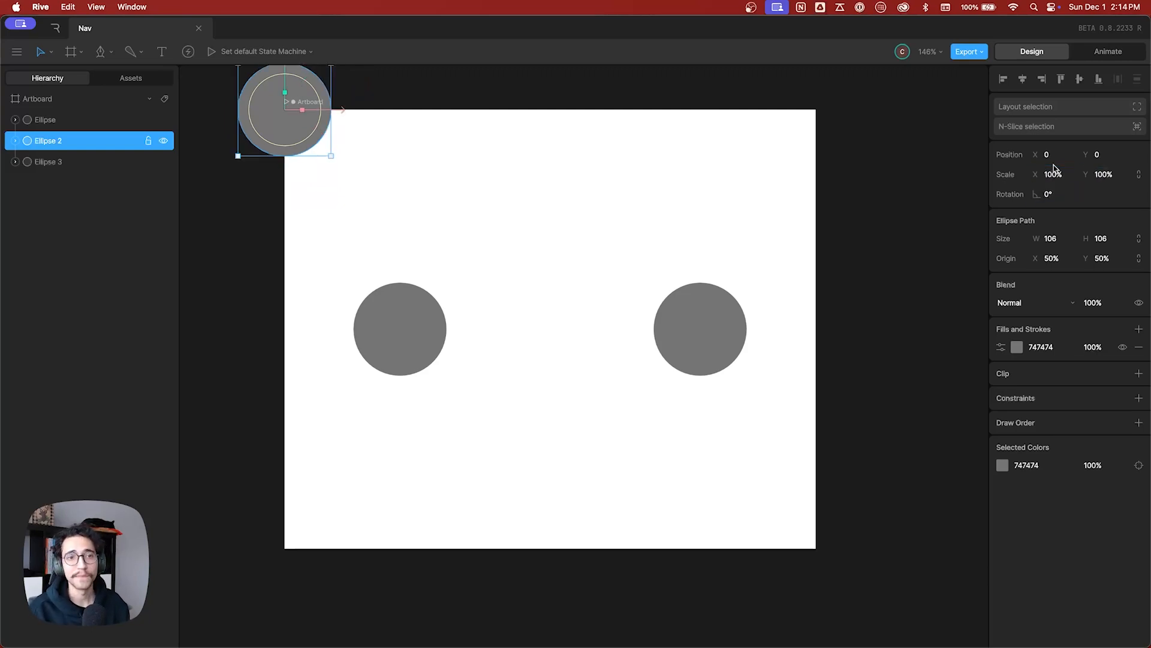
Center the circle horizontally and vertically on the artboard.
click(1022, 78)
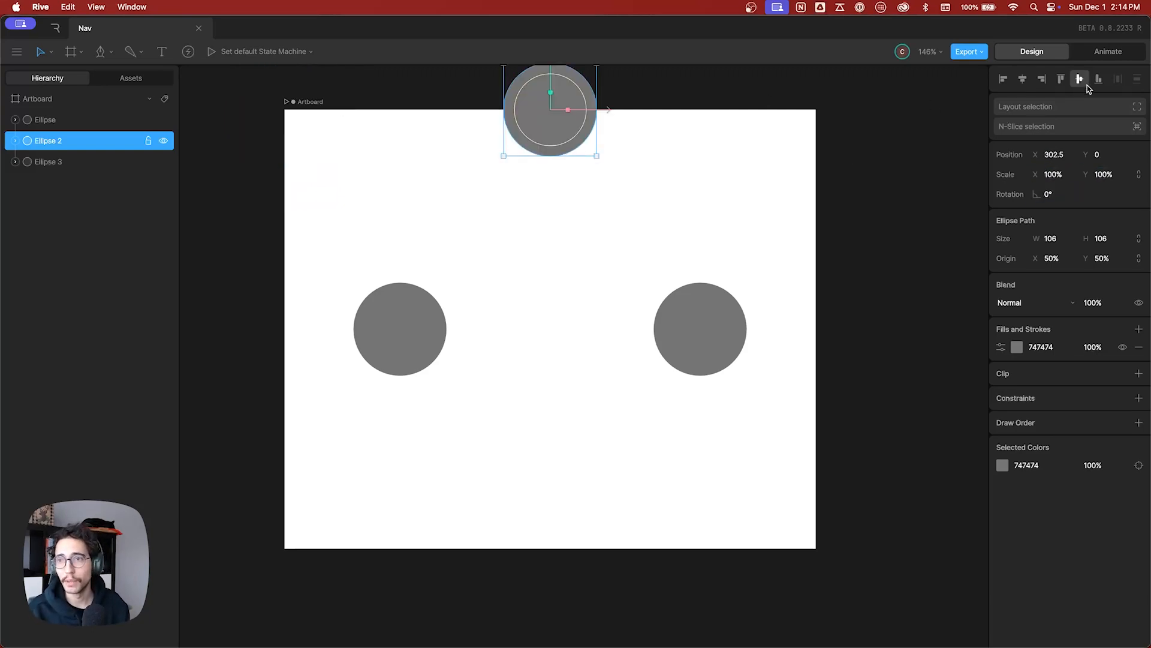
click(1079, 78)
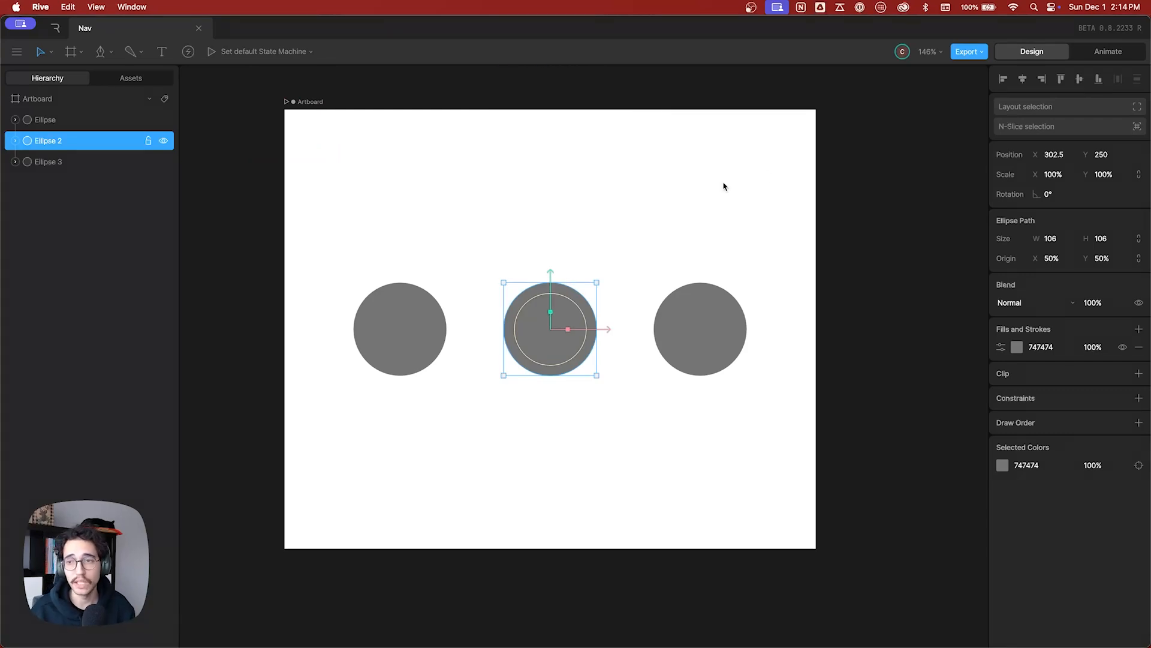